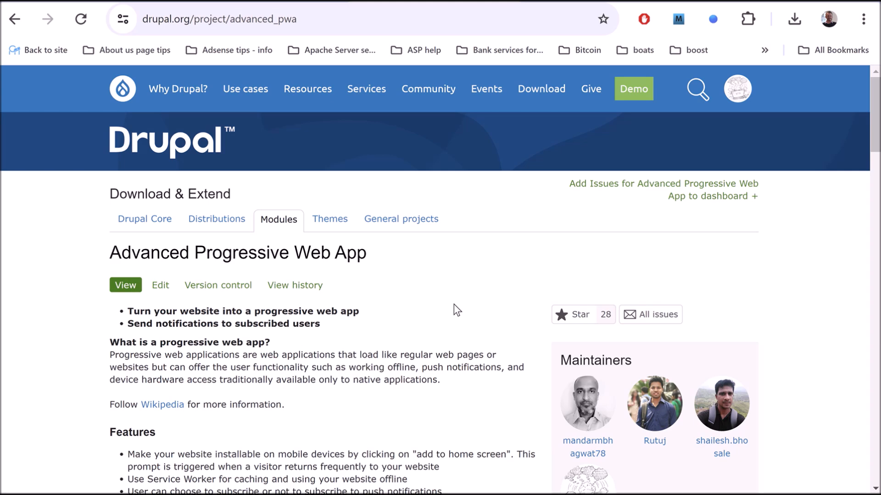
View the PWABuilder site and the Drupal.org project page of the Advanced Progressive Web App module, highlighting advanced_pwa in its address
{"action": "left_click", "coordinate": [251, 1]}
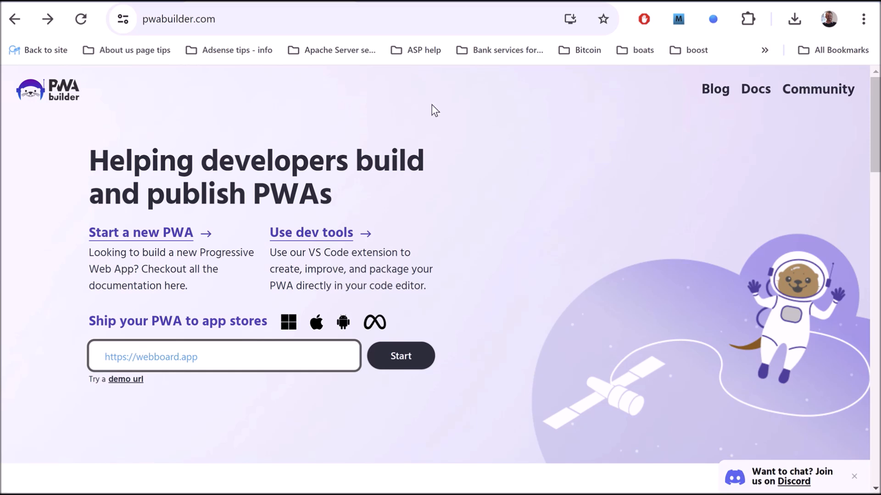
{"action": "left_click", "coordinate": [444, 1]}
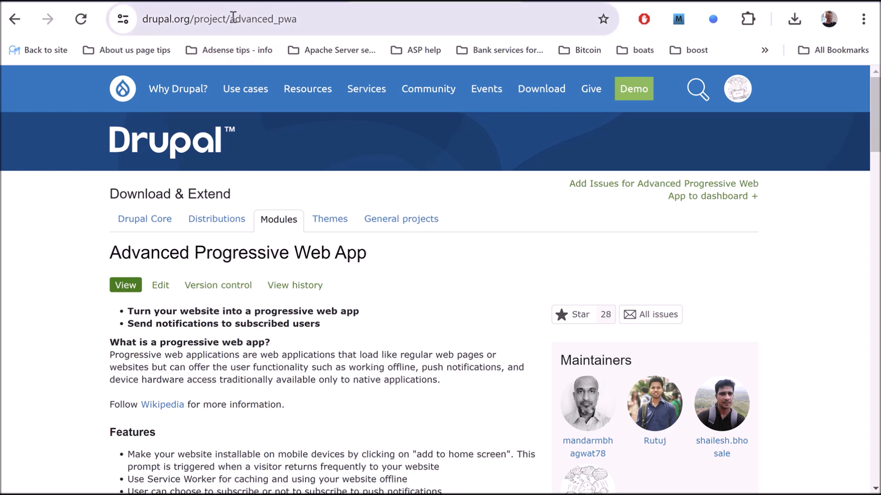
{"action": "left_click_drag", "start_coordinate": [231, 19], "coordinate": [307, 22]}
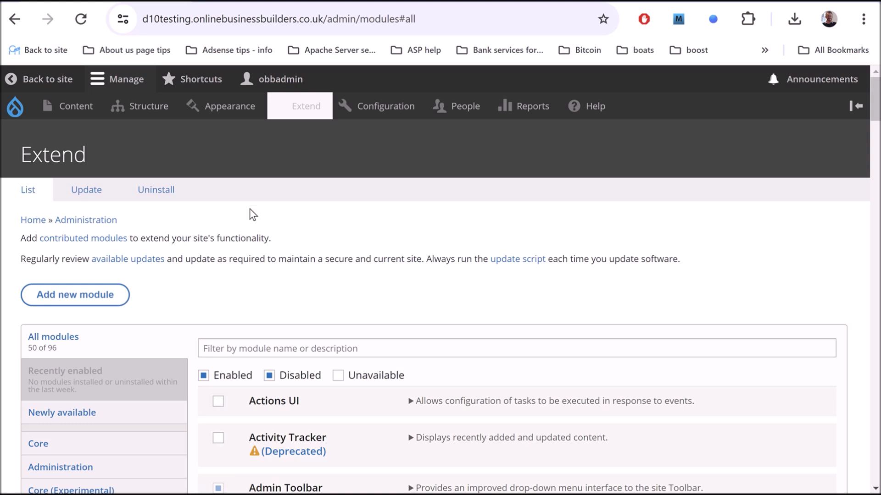
Filter the site's module list by "progre" and install the Advanced Progressive Web App module
{"action": "mouse_move", "coordinate": [305, 109]}
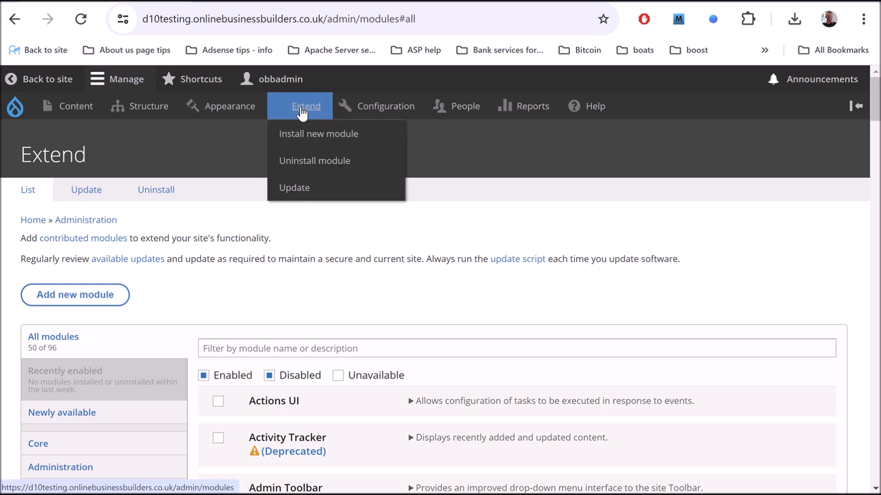
{"action": "scroll", "coordinate": [294, 284], "scroll_direction": "down", "scroll_amount": 3}
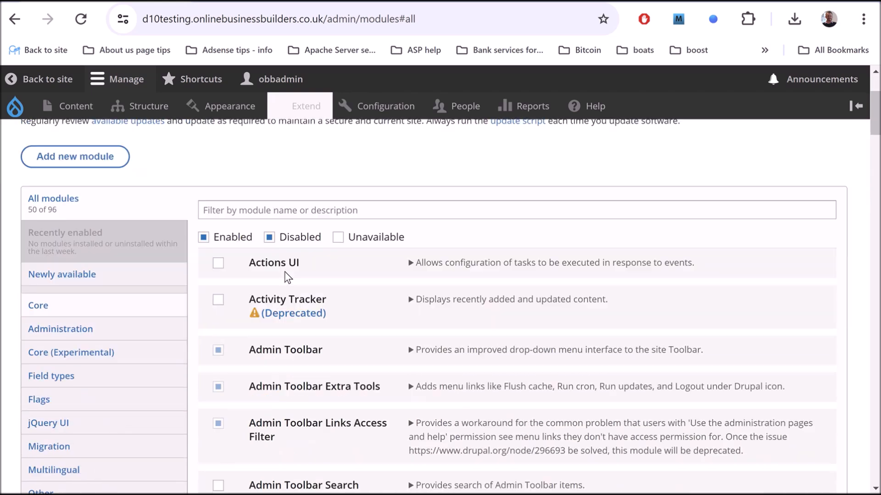
{"action": "left_click", "coordinate": [251, 210]}
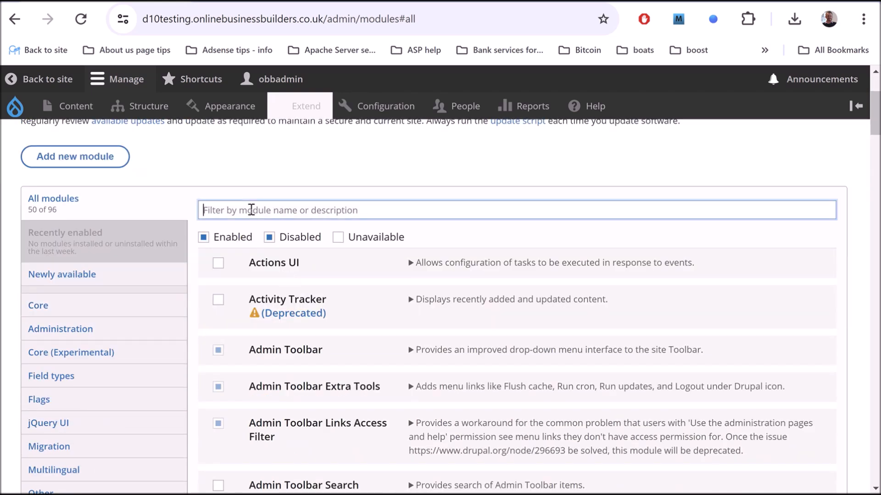
{"action": "type", "text": "progre"}
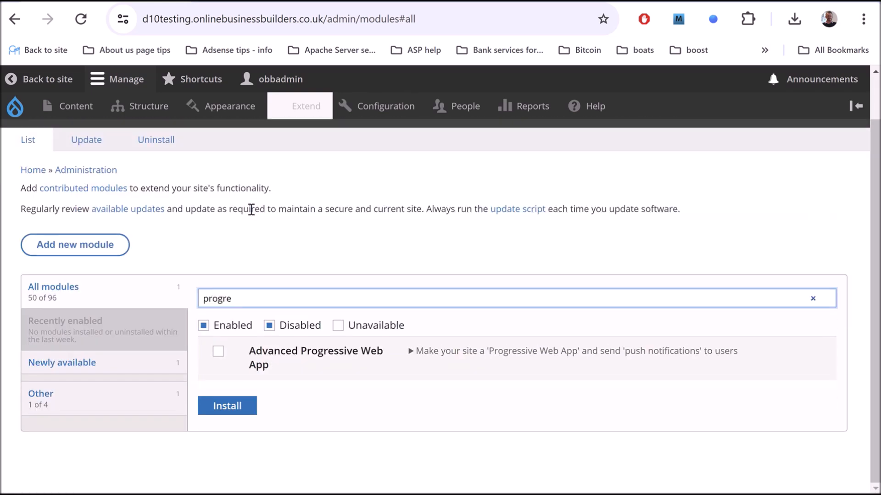
{"action": "left_click", "coordinate": [218, 352]}
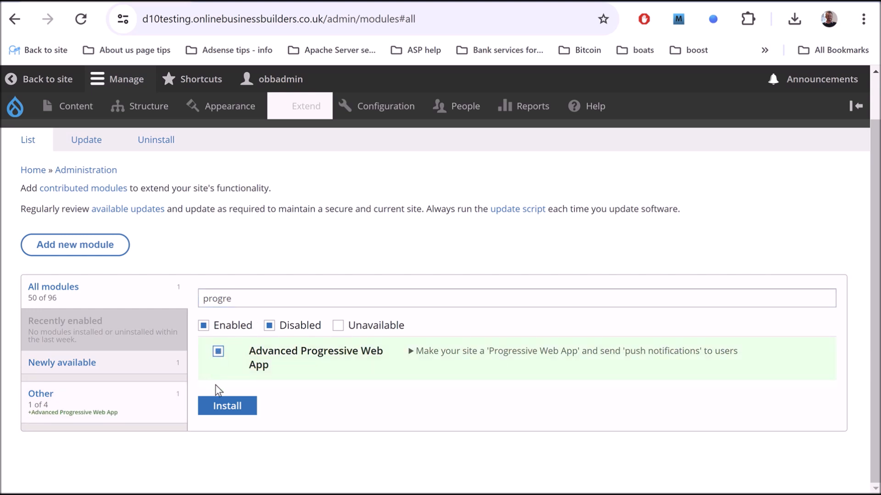
{"action": "left_click", "coordinate": [226, 410]}
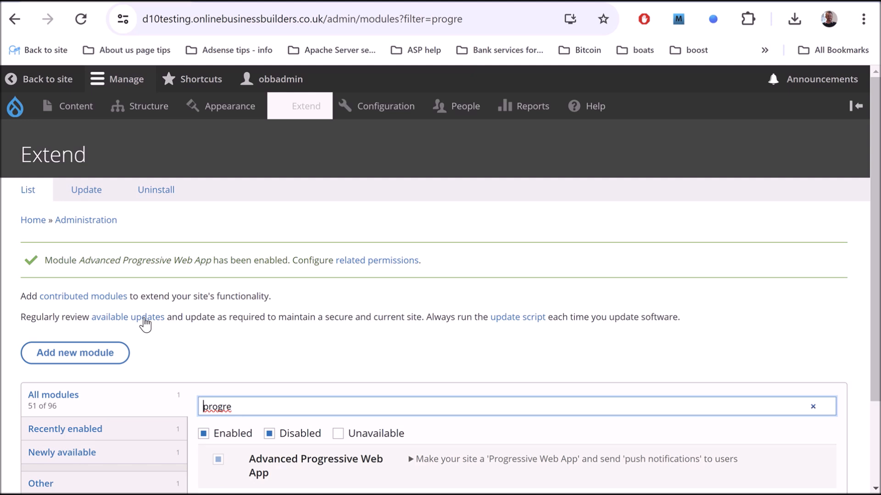
{"action": "scroll", "coordinate": [257, 311], "scroll_direction": "down", "scroll_amount": 1}
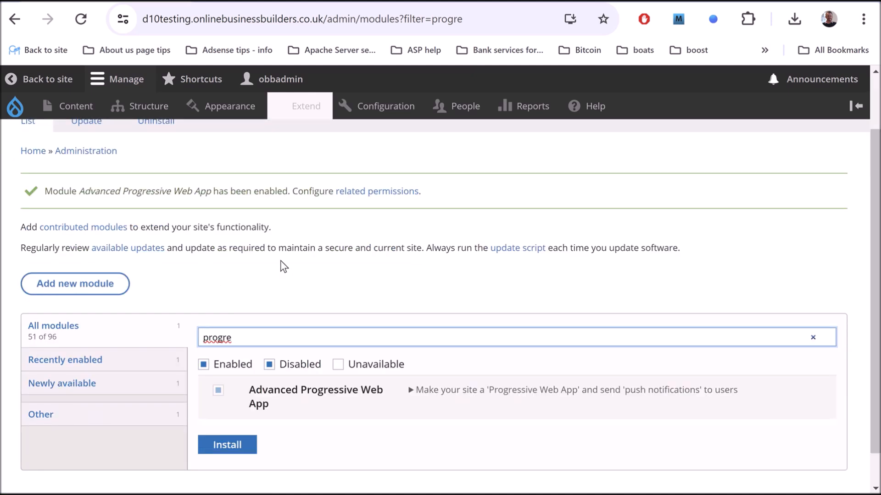
{"action": "scroll", "coordinate": [284, 266], "scroll_direction": "up", "scroll_amount": 1}
{"action": "mouse_move", "coordinate": [385, 116]}
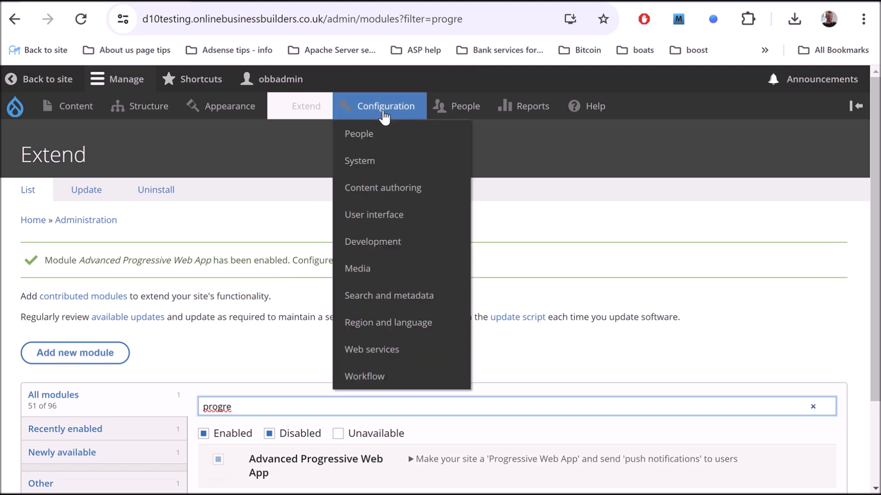
{"action": "mouse_move", "coordinate": [407, 165]}
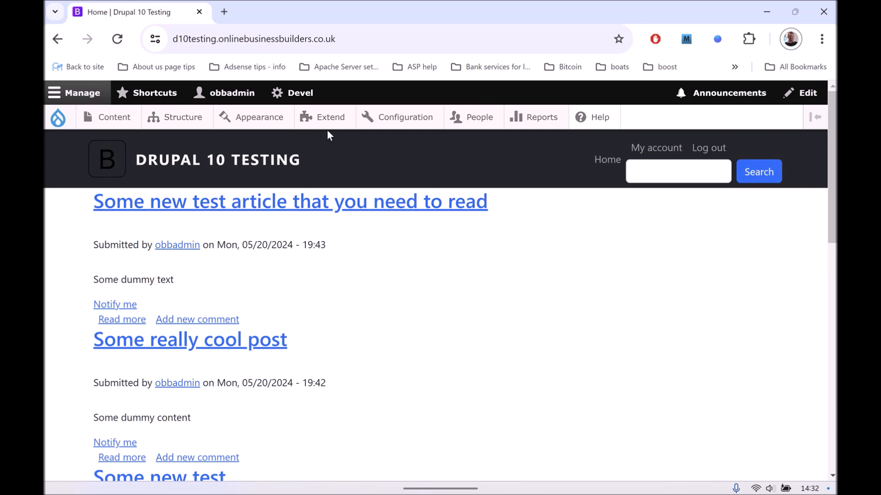
View the form for adding a new module, then find Advanced Progressive Web App with the filter "advanc" and install it
{"action": "mouse_move", "coordinate": [327, 123]}
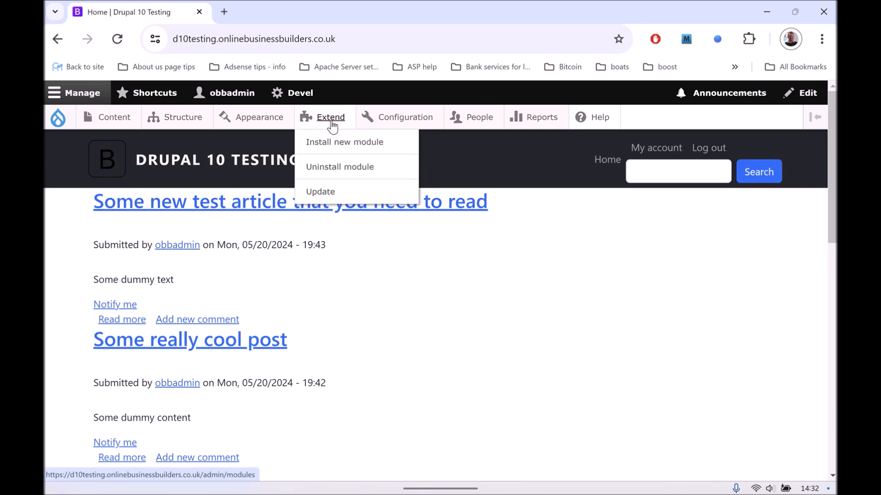
{"action": "left_click", "coordinate": [345, 145]}
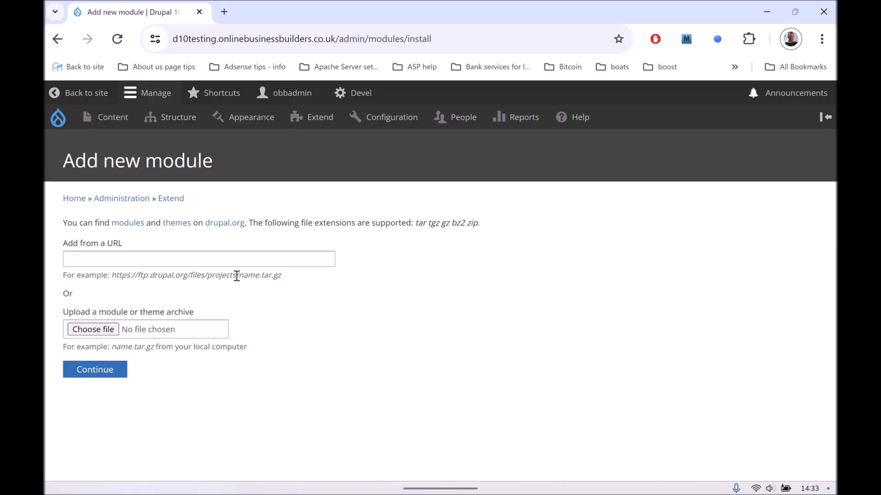
{"action": "left_click", "coordinate": [316, 118]}
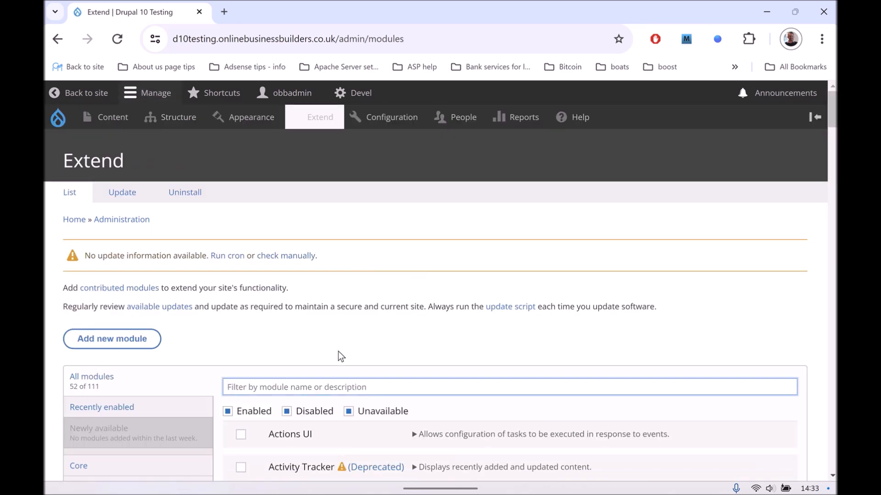
{"action": "type", "text": "advanc"}
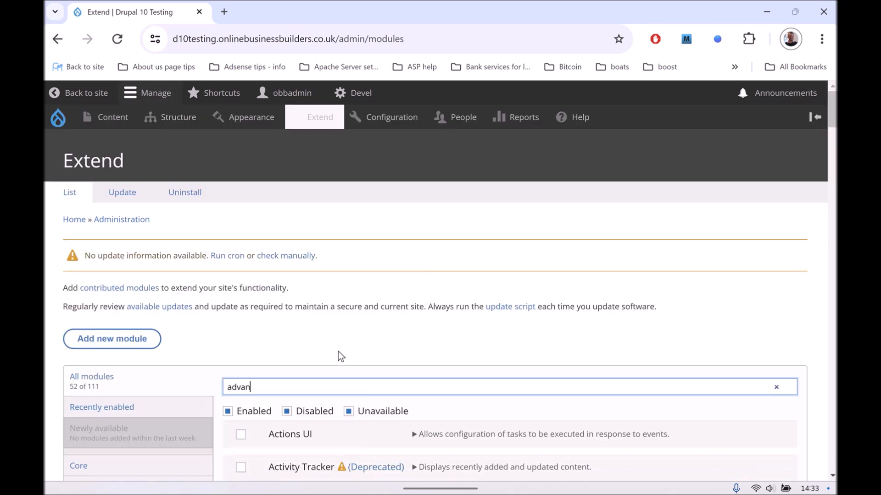
{"action": "scroll", "coordinate": [348, 356], "scroll_direction": "down", "scroll_amount": 4}
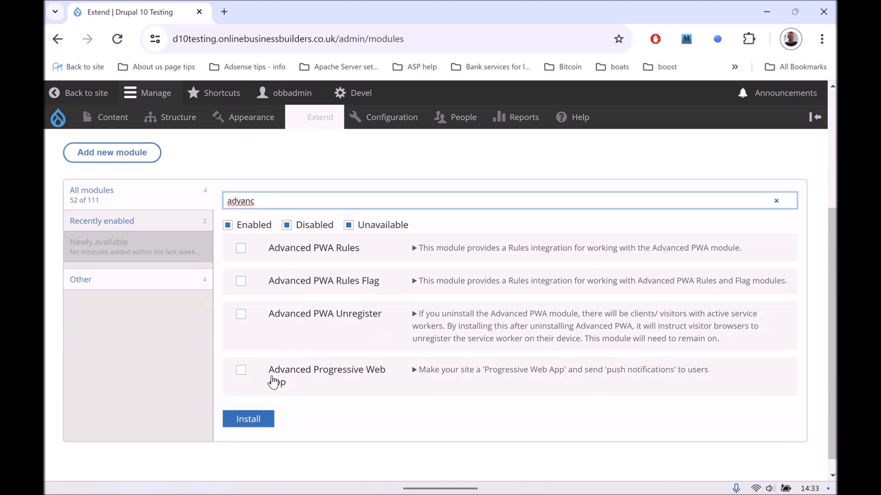
{"action": "left_click", "coordinate": [241, 371]}
{"action": "left_click", "coordinate": [245, 421]}
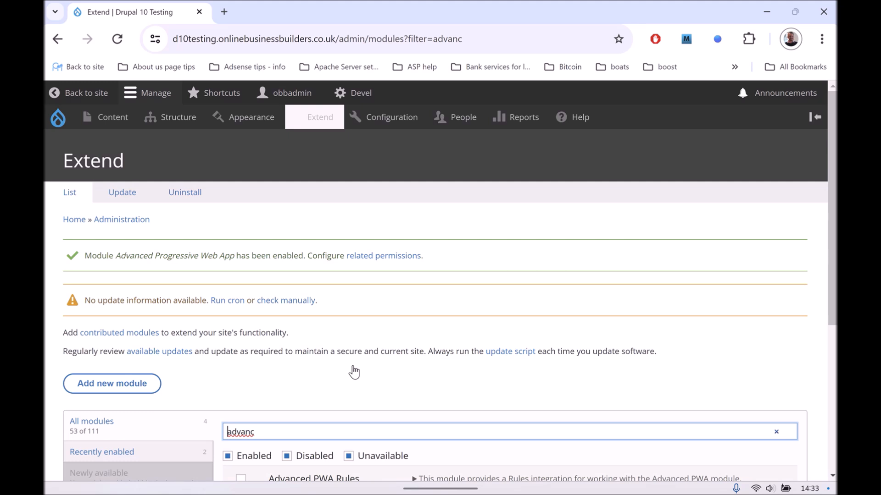
Open the Advanced PWA Settings page and look through its manifest configuration form
{"action": "mouse_move", "coordinate": [393, 117]}
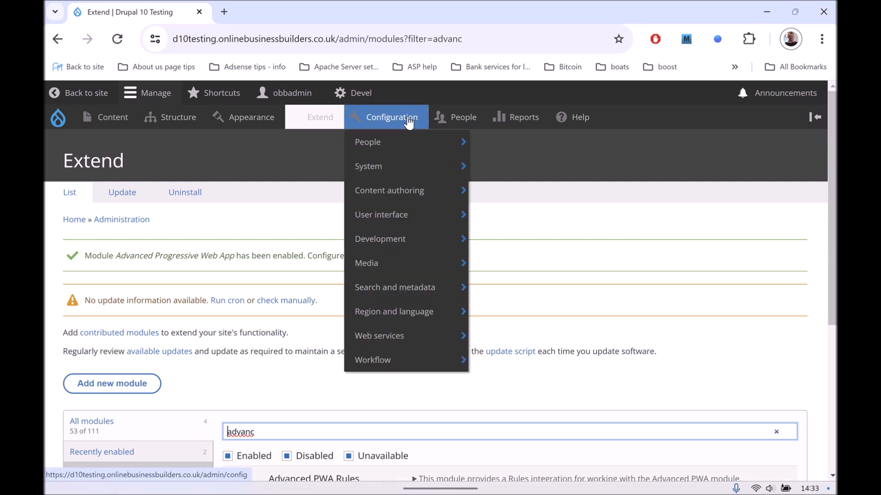
{"action": "mouse_move", "coordinate": [407, 177]}
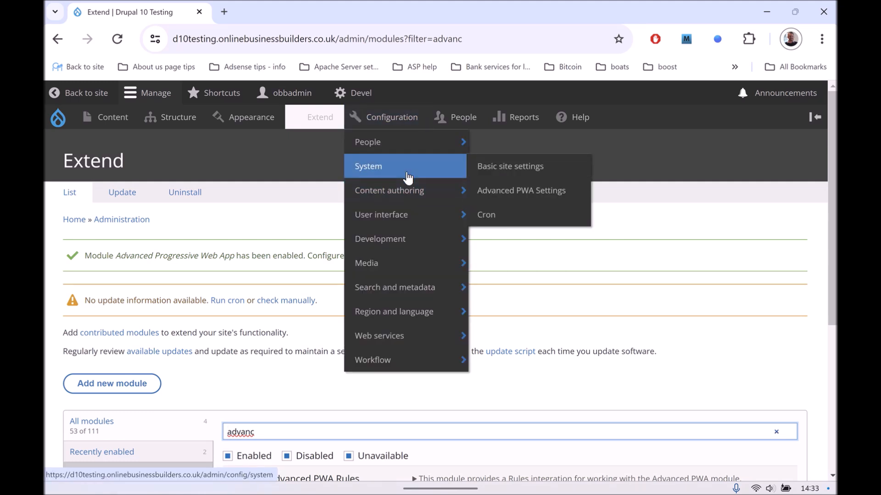
{"action": "left_click", "coordinate": [507, 195]}
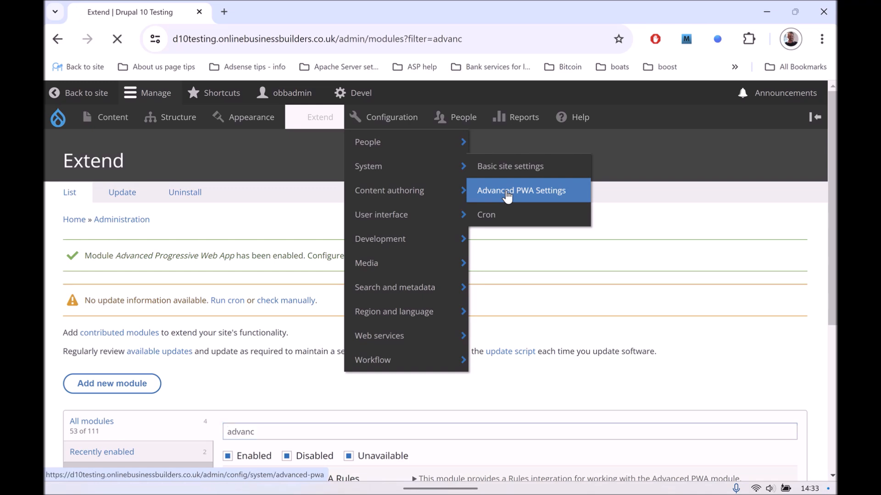
{"action": "scroll", "coordinate": [403, 282], "scroll_direction": "down", "scroll_amount": 4}
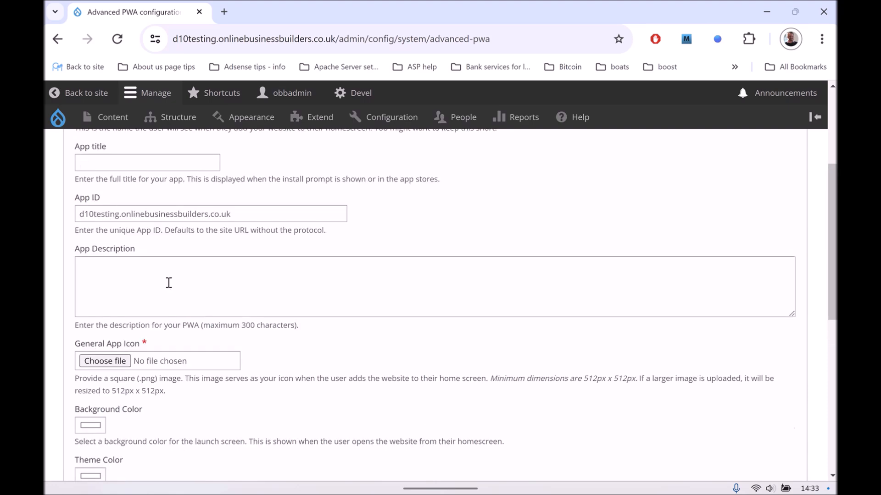
{"action": "scroll", "coordinate": [170, 278], "scroll_direction": "down", "scroll_amount": 8}
{"action": "scroll", "coordinate": [164, 264], "scroll_direction": "up", "scroll_amount": 3}
{"action": "scroll", "coordinate": [164, 264], "scroll_direction": "up", "scroll_amount": 8}
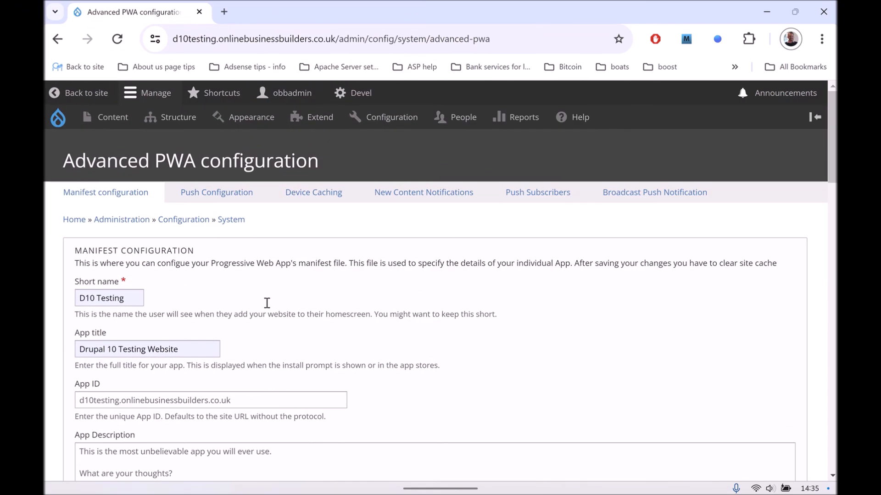
Examine the manifest's short name, app title, app ID, description, general app icon, and background and theme colour settings
{"action": "scroll", "coordinate": [269, 314], "scroll_direction": "down", "scroll_amount": 1}
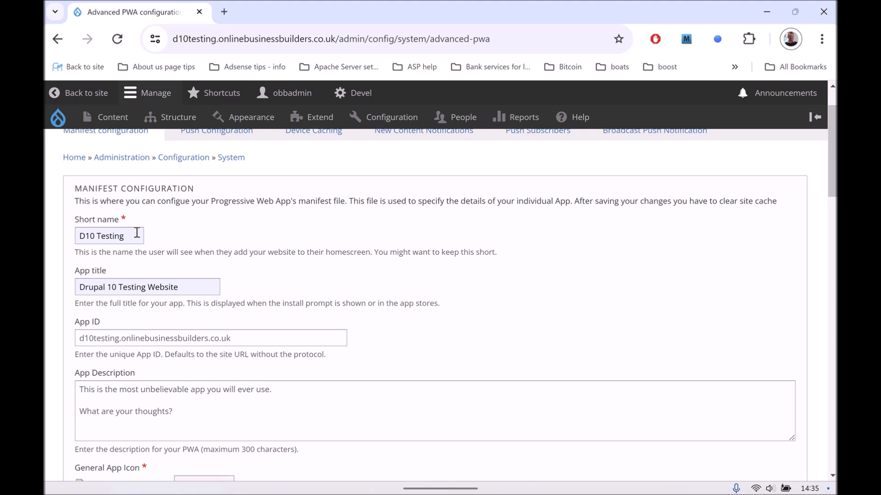
{"action": "left_click", "coordinate": [198, 286]}
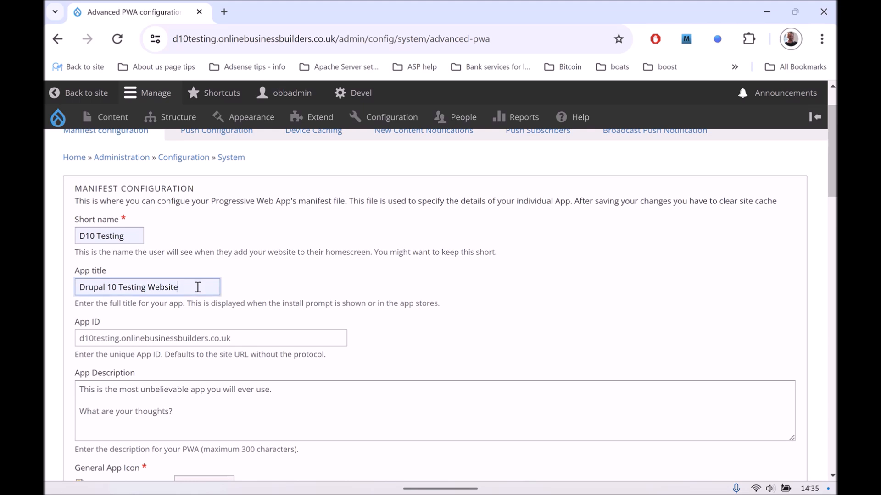
{"action": "left_click_drag", "start_coordinate": [197, 286], "coordinate": [45, 299]}
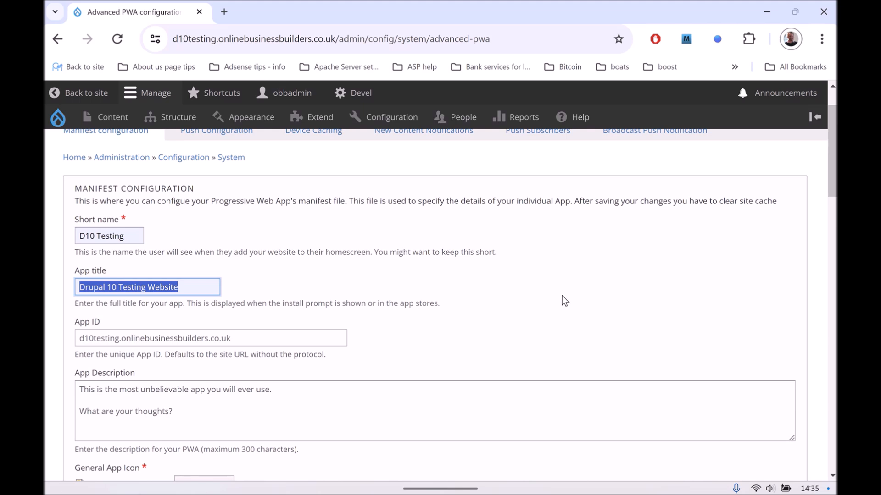
{"action": "scroll", "coordinate": [541, 296], "scroll_direction": "down", "scroll_amount": 1}
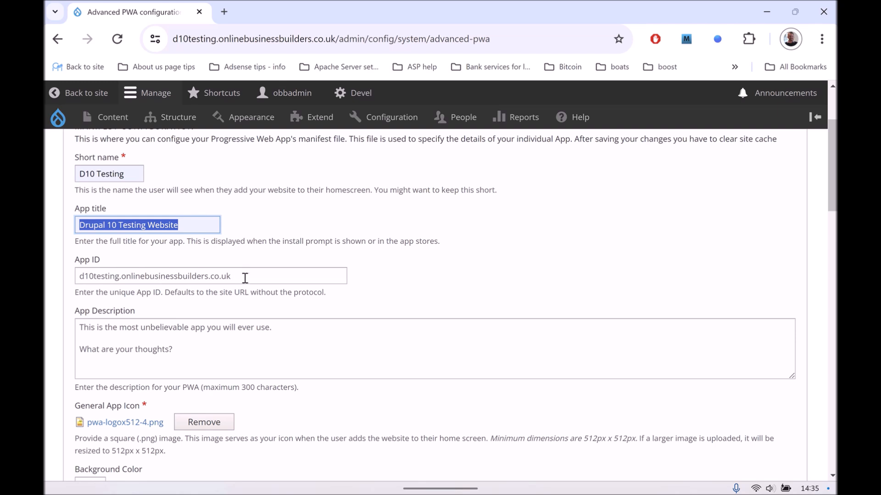
{"action": "left_click_drag", "start_coordinate": [255, 277], "coordinate": [67, 285]}
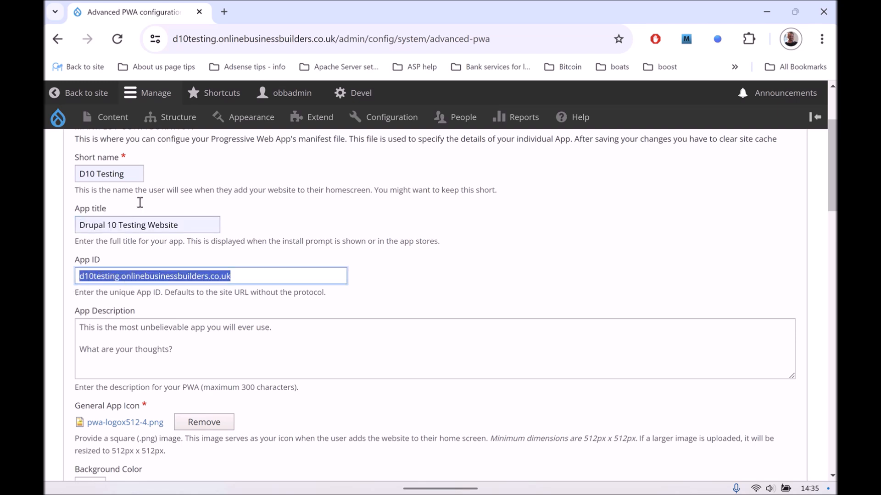
{"action": "scroll", "coordinate": [466, 296], "scroll_direction": "down", "scroll_amount": 1}
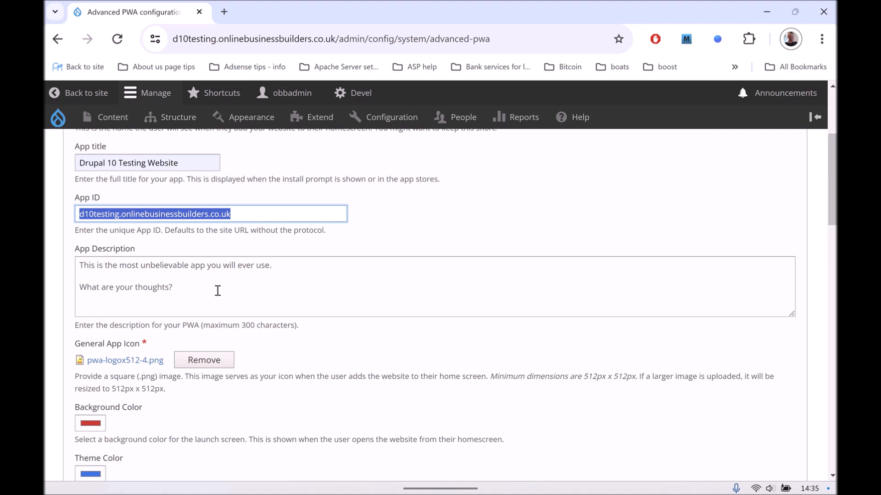
{"action": "scroll", "coordinate": [293, 315], "scroll_direction": "down", "scroll_amount": 2}
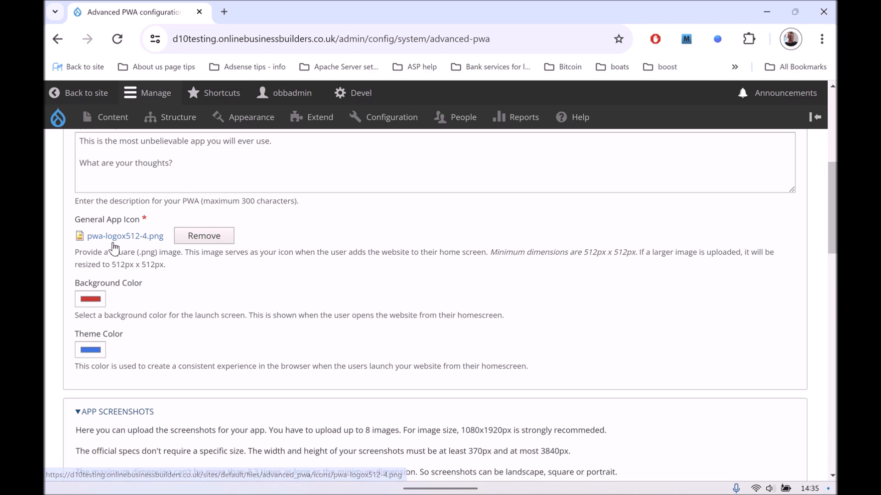
{"action": "scroll", "coordinate": [232, 309], "scroll_direction": "down", "scroll_amount": 1}
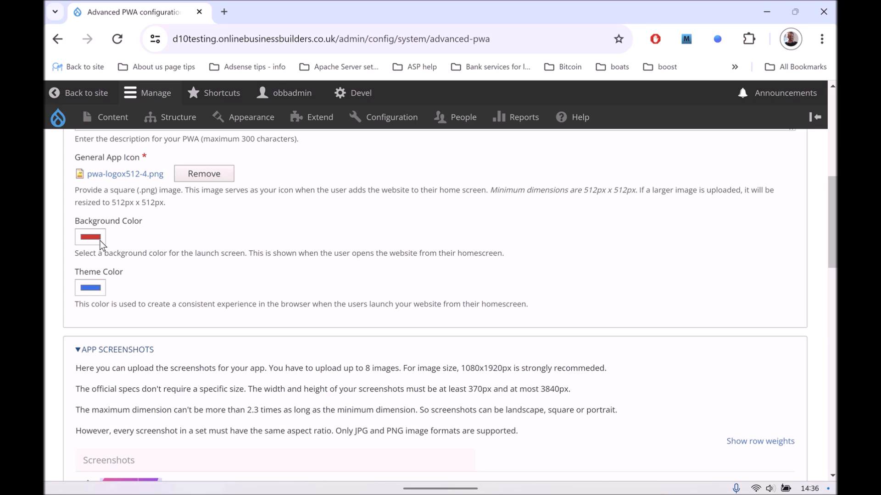
Review the app screenshots section with its image requirements and uploaded images, down to the advanced settings
{"action": "scroll", "coordinate": [271, 256], "scroll_direction": "down", "scroll_amount": 3}
{"action": "scroll", "coordinate": [271, 256], "scroll_direction": "down", "scroll_amount": 1}
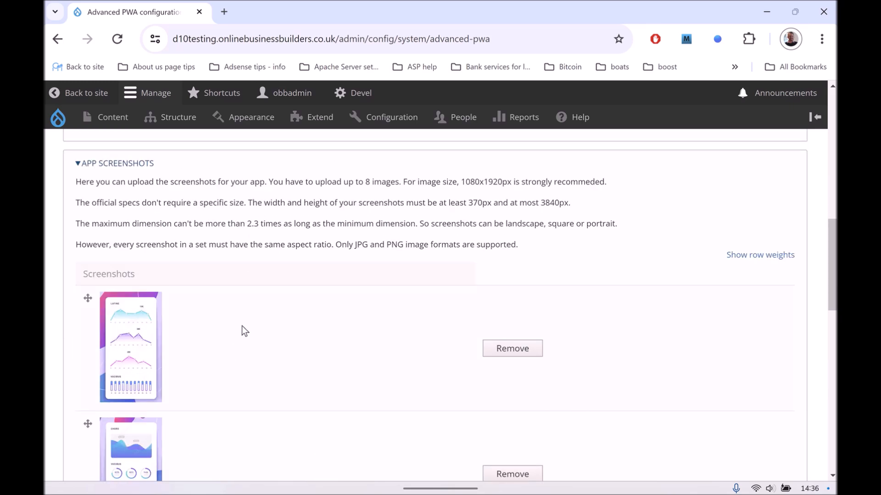
{"action": "scroll", "coordinate": [252, 340], "scroll_direction": "down", "scroll_amount": 4}
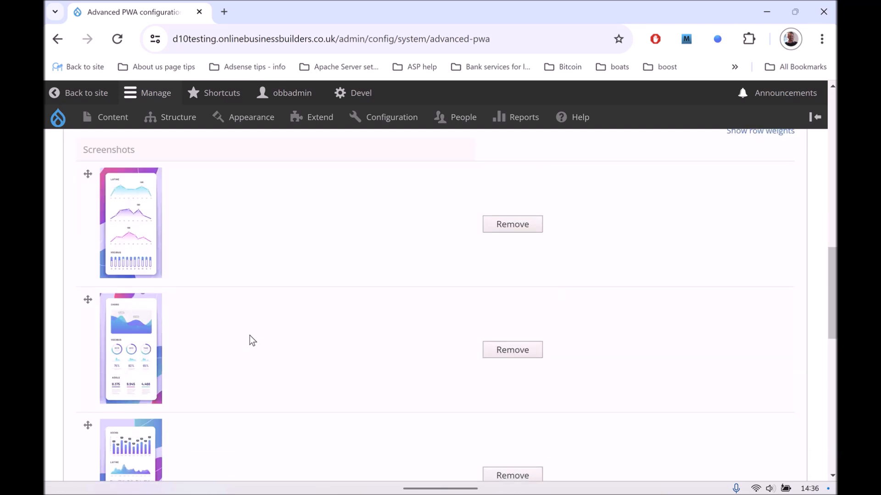
{"action": "scroll", "coordinate": [253, 340], "scroll_direction": "down", "scroll_amount": 4}
{"action": "scroll", "coordinate": [252, 340], "scroll_direction": "up", "scroll_amount": 5}
{"action": "scroll", "coordinate": [250, 335], "scroll_direction": "up", "scroll_amount": 3}
{"action": "scroll", "coordinate": [250, 335], "scroll_direction": "down", "scroll_amount": 3}
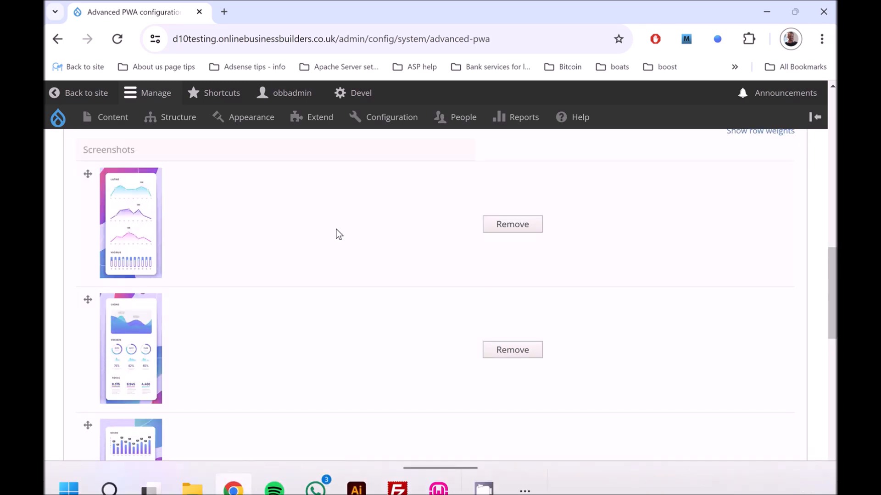
{"action": "scroll", "coordinate": [288, 274], "scroll_direction": "down", "scroll_amount": 10}
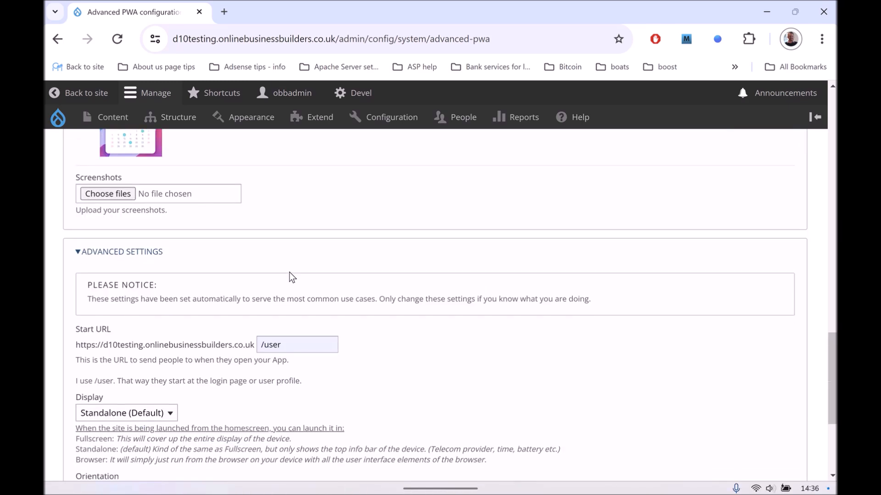
Review the manifest's advanced settings for the start URL and the Fullscreen, Standalone and Browser display modes
{"action": "scroll", "coordinate": [290, 273], "scroll_direction": "down", "scroll_amount": 1}
{"action": "scroll", "coordinate": [205, 209], "scroll_direction": "down", "scroll_amount": 3}
{"action": "scroll", "coordinate": [208, 214], "scroll_direction": "up", "scroll_amount": 1}
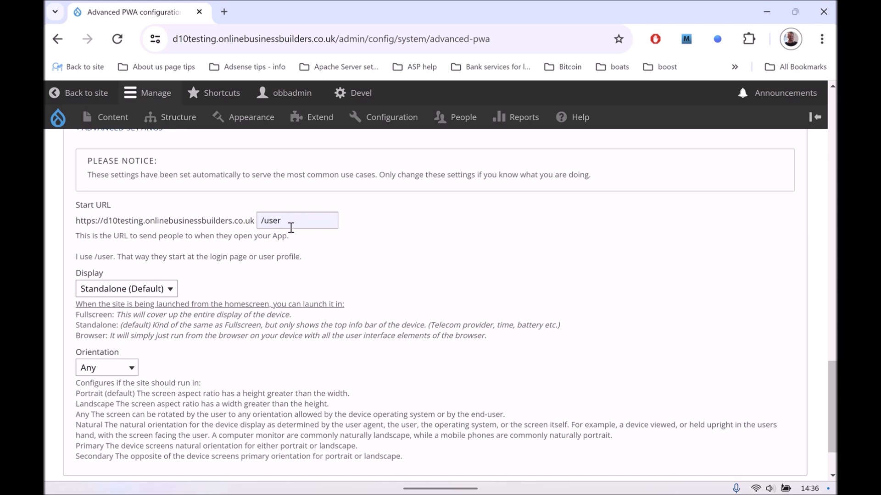
{"action": "left_click_drag", "start_coordinate": [290, 225], "coordinate": [251, 224]}
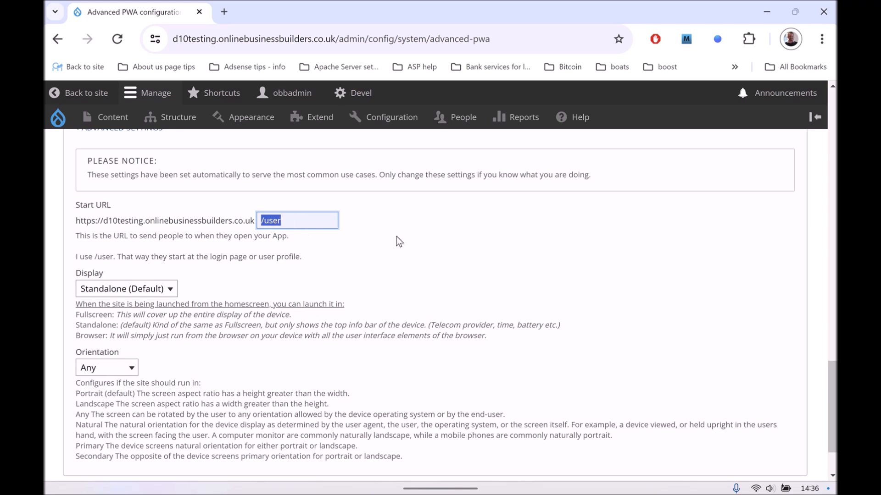
{"action": "scroll", "coordinate": [386, 276], "scroll_direction": "down", "scroll_amount": 2}
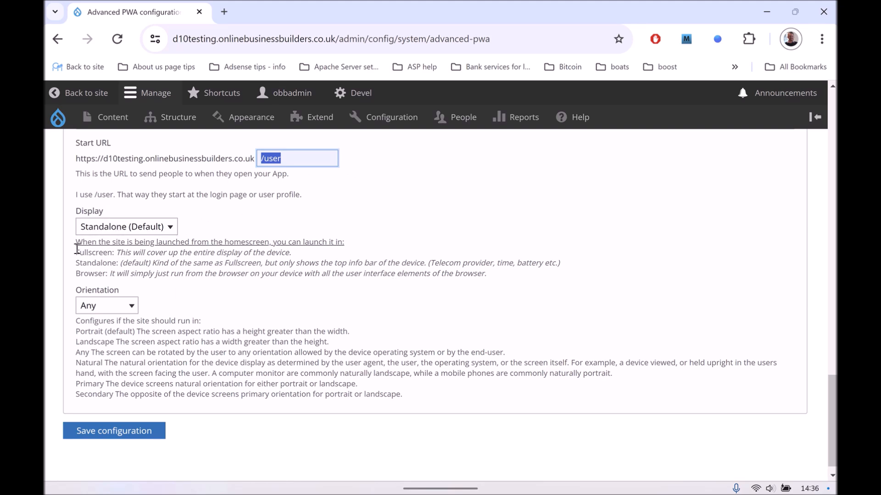
{"action": "left_click_drag", "start_coordinate": [76, 242], "coordinate": [501, 275]}
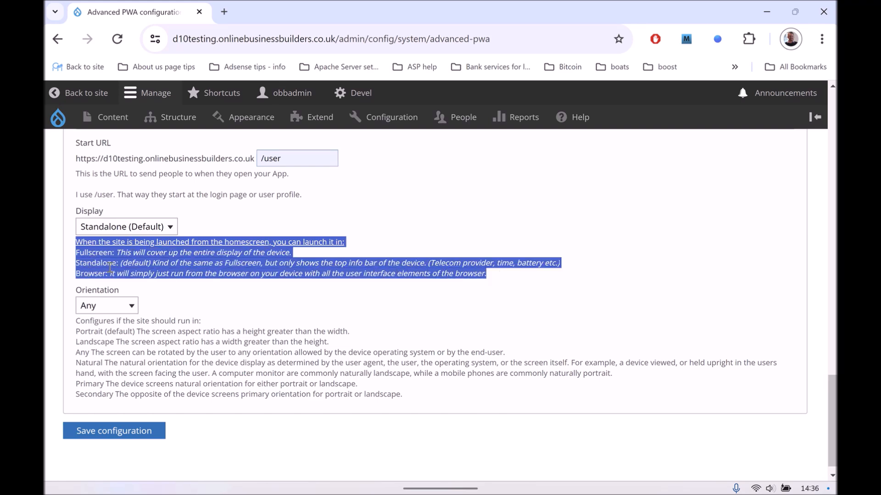
{"action": "left_click", "coordinate": [157, 267]}
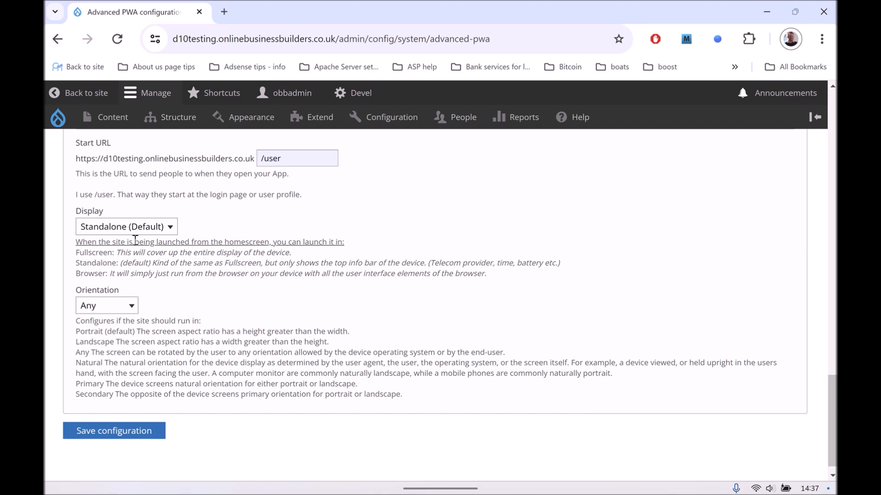
Check the available orientation options, keep Any, and save the manifest configuration
{"action": "scroll", "coordinate": [200, 300], "scroll_direction": "down", "scroll_amount": 1}
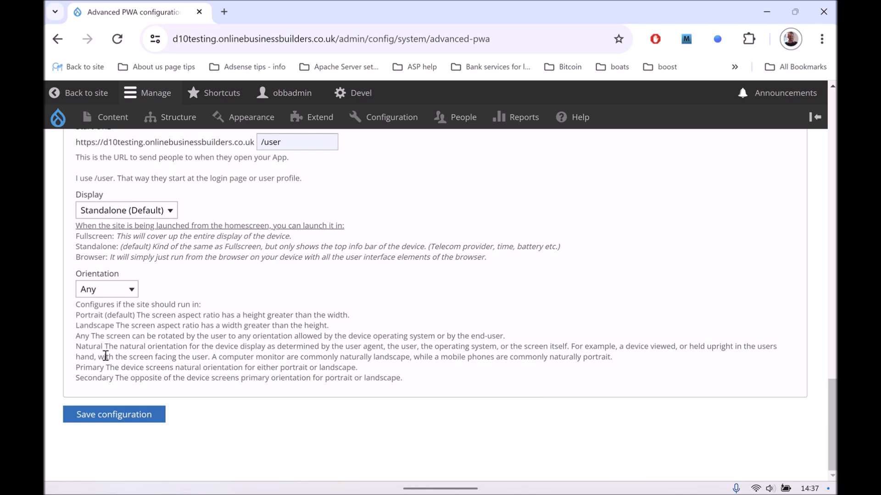
{"action": "left_click", "coordinate": [101, 290]}
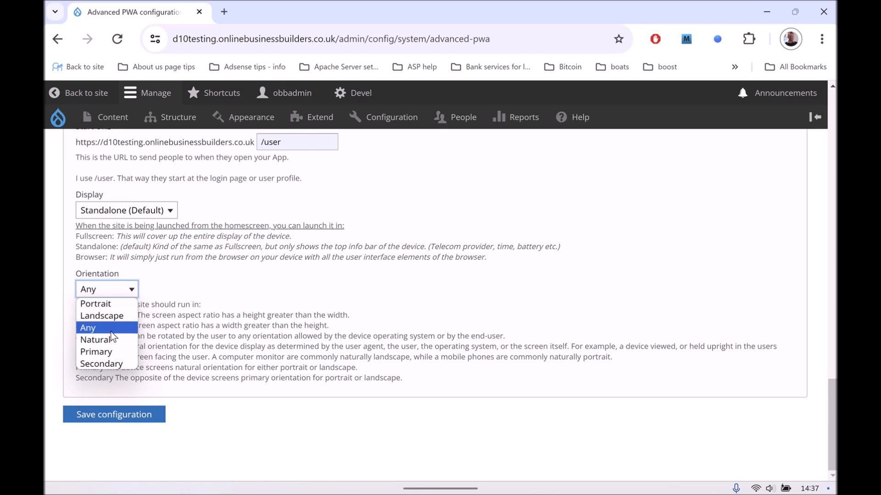
{"action": "left_click", "coordinate": [318, 375]}
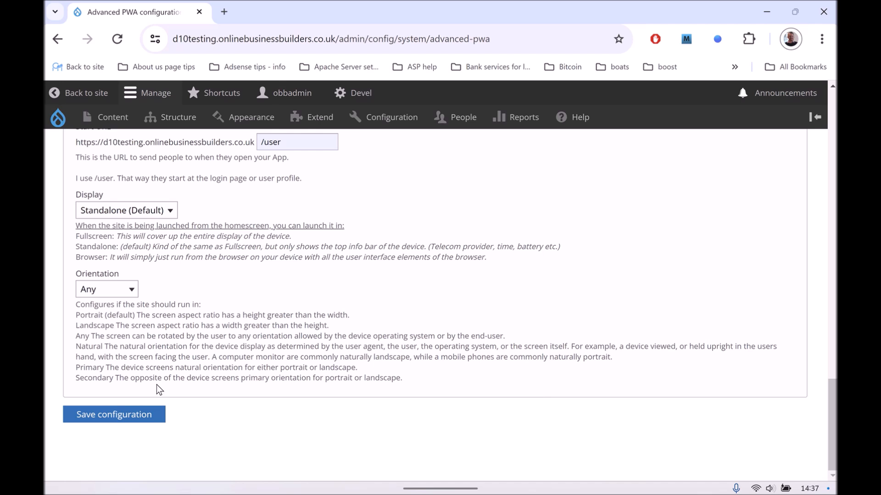
{"action": "left_click", "coordinate": [114, 416]}
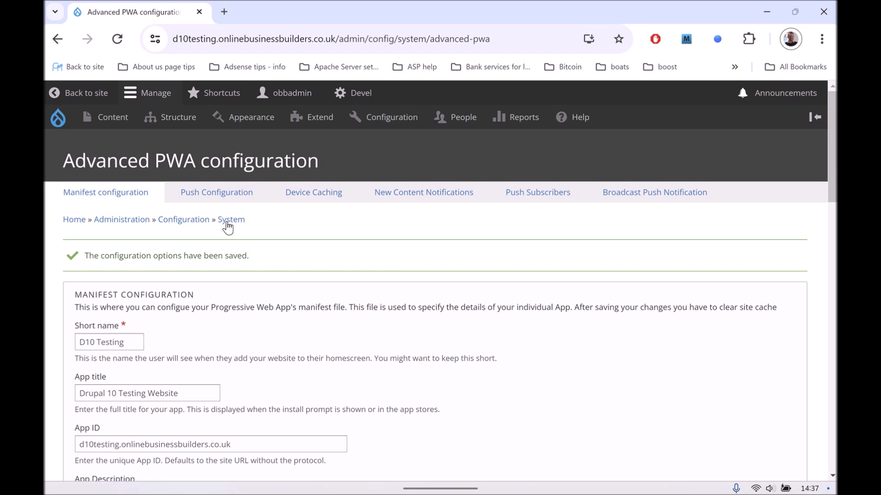
Open the Push Configuration page and generate the VAPID public and private keys
{"action": "left_click", "coordinate": [238, 197]}
{"action": "scroll", "coordinate": [504, 323], "scroll_direction": "down", "scroll_amount": 1}
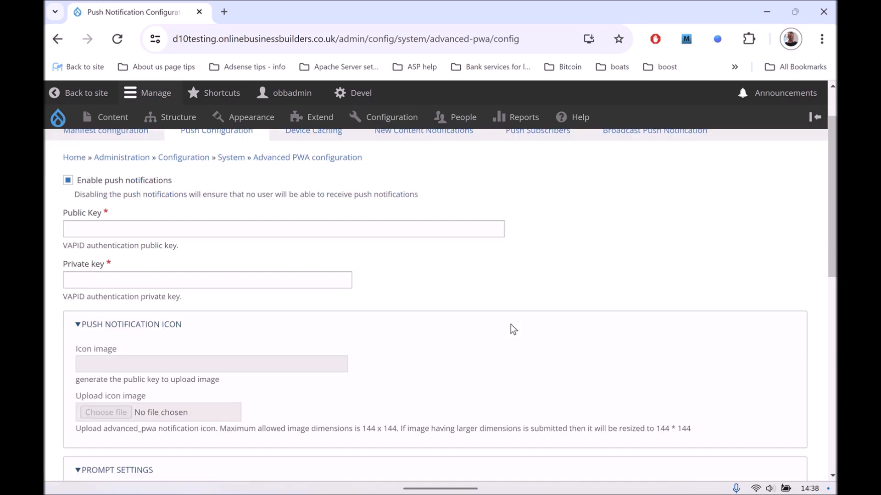
{"action": "left_click", "coordinate": [80, 229]}
{"action": "left_click", "coordinate": [84, 275]}
{"action": "left_click", "coordinate": [99, 233]}
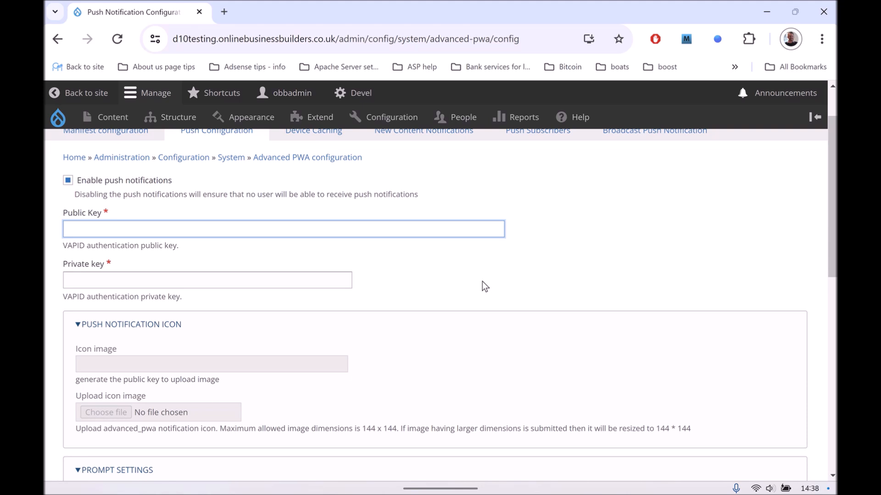
{"action": "scroll", "coordinate": [502, 299], "scroll_direction": "down", "scroll_amount": 10}
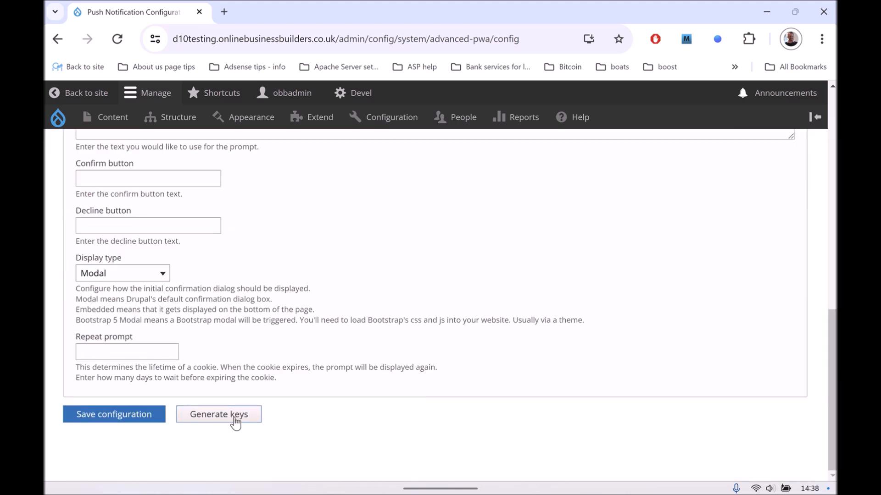
{"action": "left_click", "coordinate": [219, 414]}
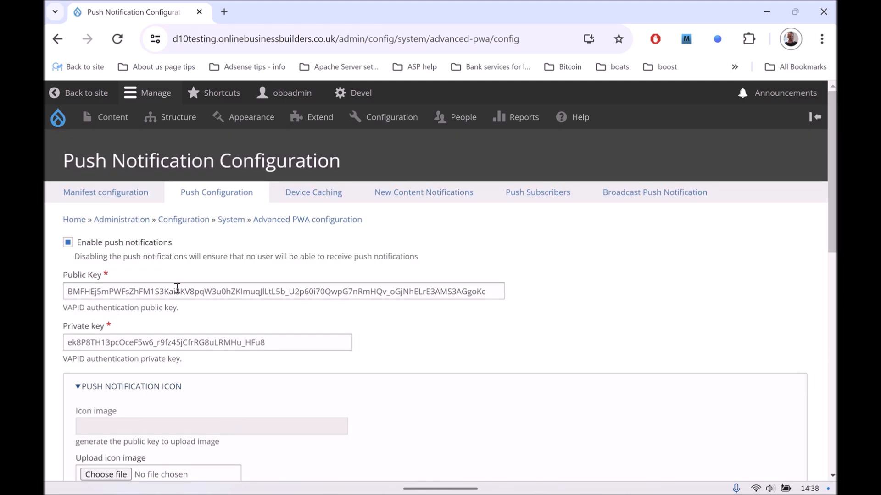
Choose pwa-logo-144-3.png as the push notification icon image
{"action": "scroll", "coordinate": [515, 401], "scroll_direction": "down", "scroll_amount": 4}
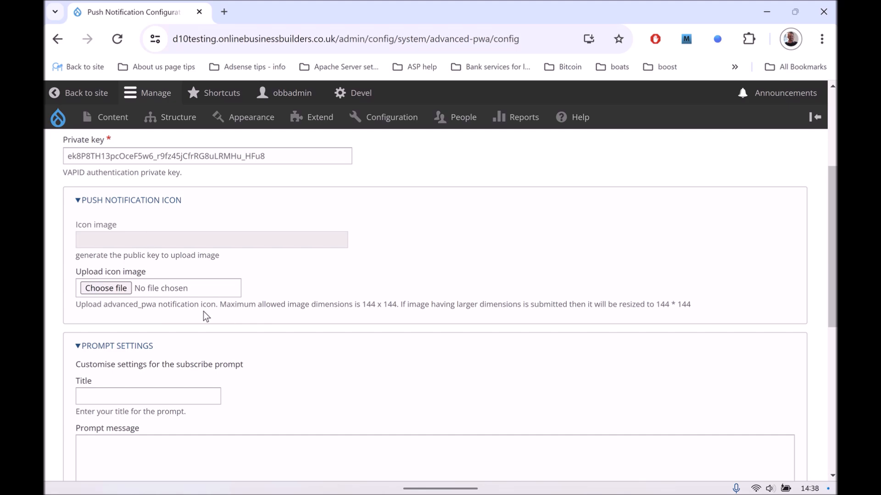
{"action": "left_click", "coordinate": [109, 289]}
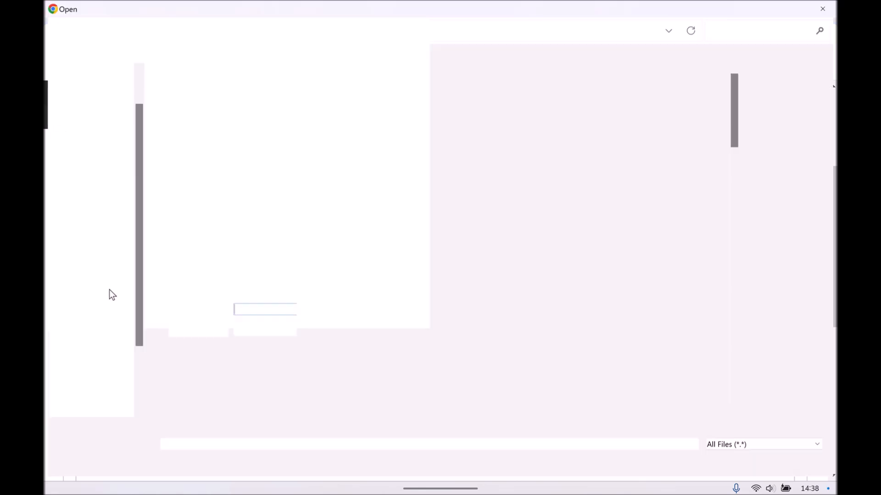
{"action": "double_click", "coordinate": [473, 303]}
Fill in the subscribe prompt with title "We'd like to keep you updated", a message, confirm text "Yes please" and decline text "Maybe later"
{"action": "scroll", "coordinate": [427, 348], "scroll_direction": "down", "scroll_amount": 3}
{"action": "scroll", "coordinate": [426, 353], "scroll_direction": "down", "scroll_amount": 1}
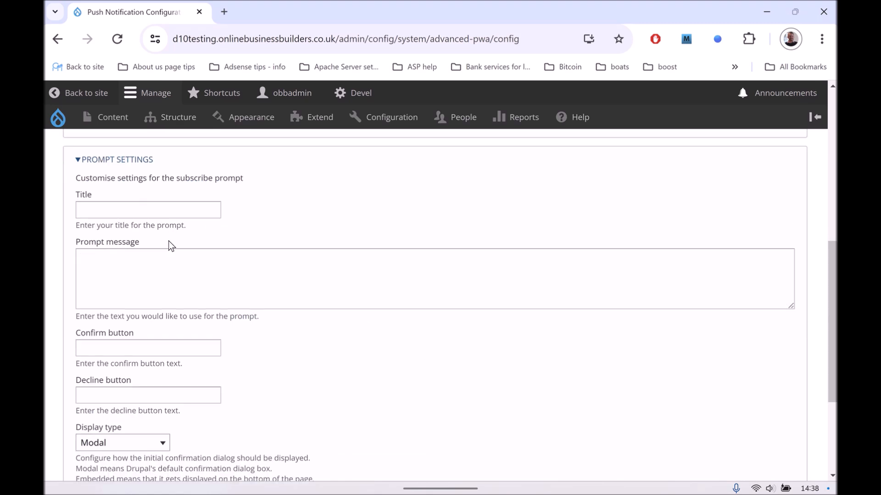
{"action": "scroll", "coordinate": [331, 246], "scroll_direction": "down", "scroll_amount": 4}
{"action": "scroll", "coordinate": [332, 247], "scroll_direction": "up", "scroll_amount": 3}
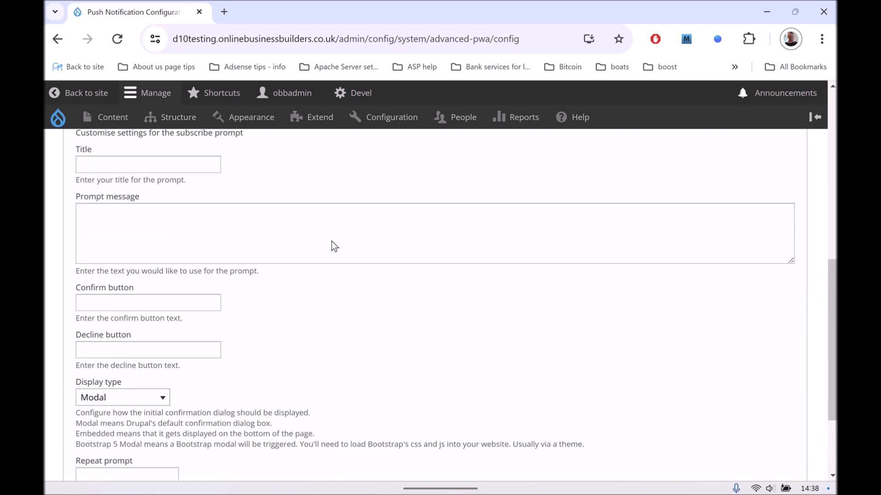
{"action": "scroll", "coordinate": [332, 242], "scroll_direction": "up", "scroll_amount": 1}
{"action": "key", "text": "alt+Tab"}
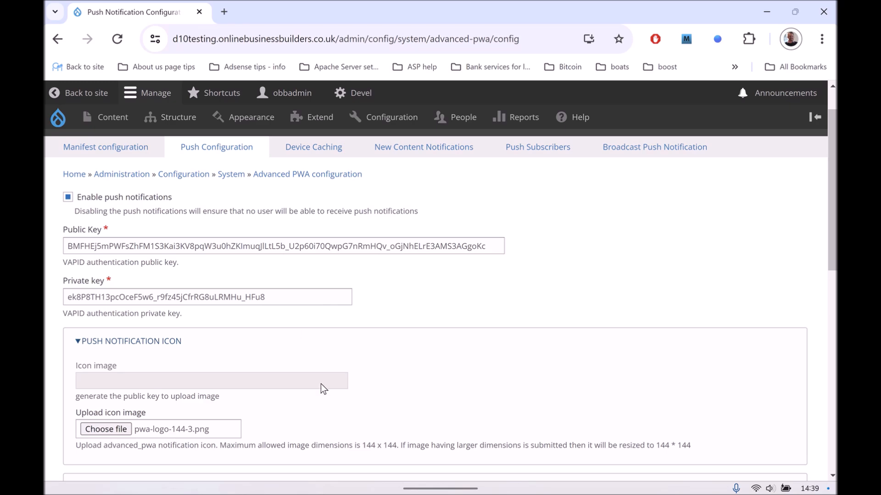
Remove the stray space inside the word "notification" in the prompt message
{"action": "scroll", "coordinate": [329, 358], "scroll_direction": "down", "scroll_amount": 5}
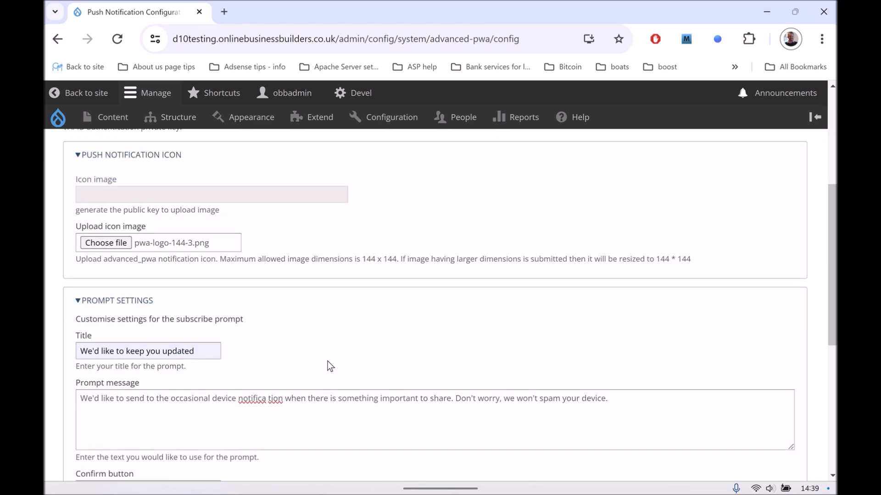
{"action": "scroll", "coordinate": [251, 361], "scroll_direction": "down", "scroll_amount": 2}
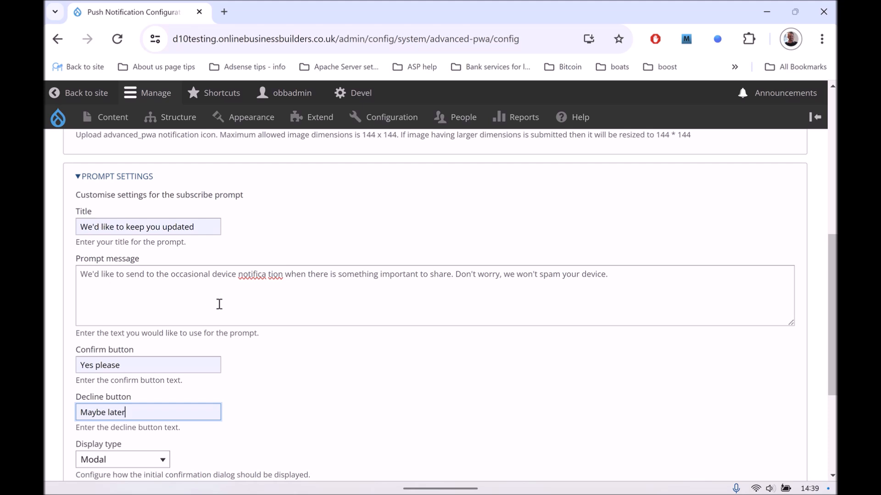
{"action": "left_click", "coordinate": [268, 275]}
{"action": "key", "text": "BackSpace"}
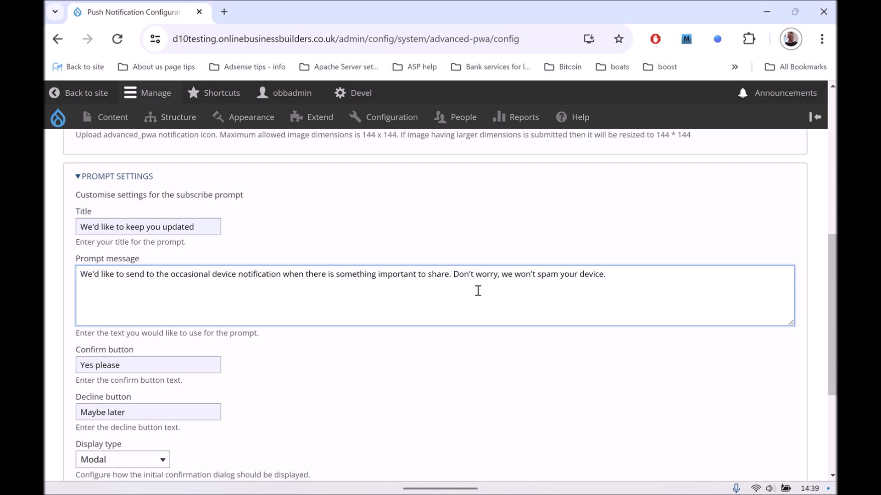
Check the decline text and display type descriptions, and set the prompt's display type to Bootstrap 5 Modal
{"action": "scroll", "coordinate": [263, 298], "scroll_direction": "down", "scroll_amount": 3}
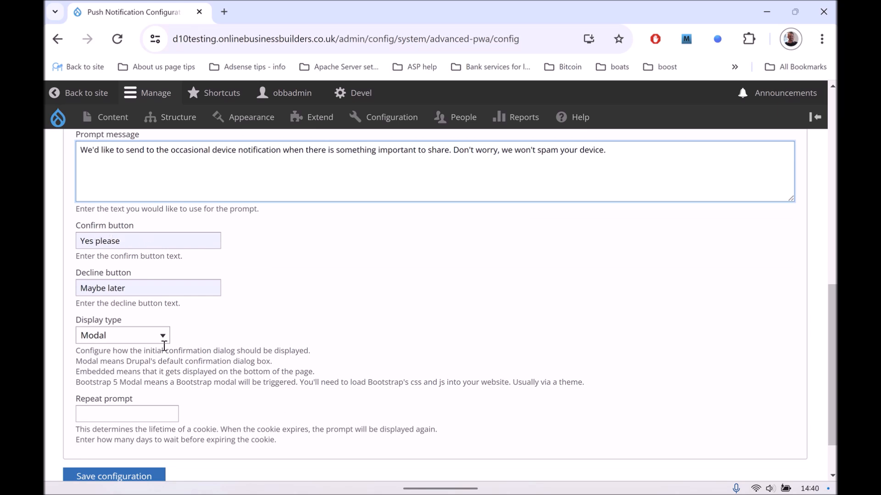
{"action": "left_click", "coordinate": [137, 288]}
{"action": "triple_click", "coordinate": [95, 288]}
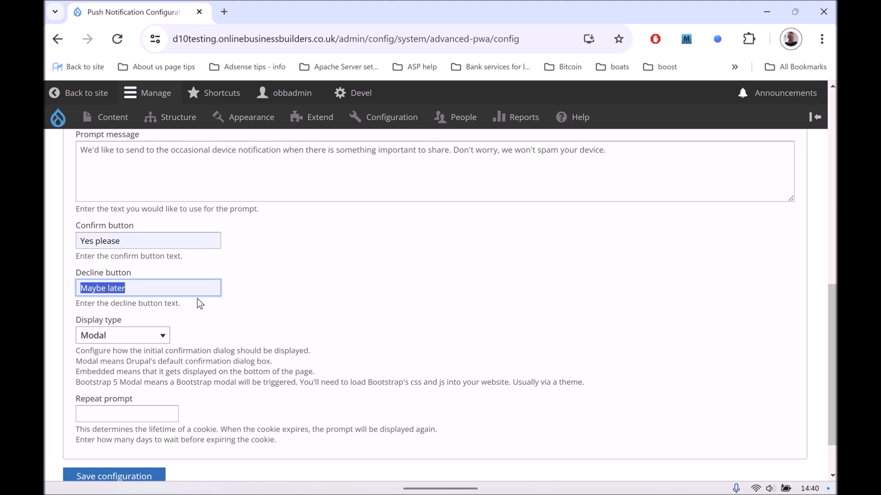
{"action": "scroll", "coordinate": [184, 305], "scroll_direction": "down", "scroll_amount": 2}
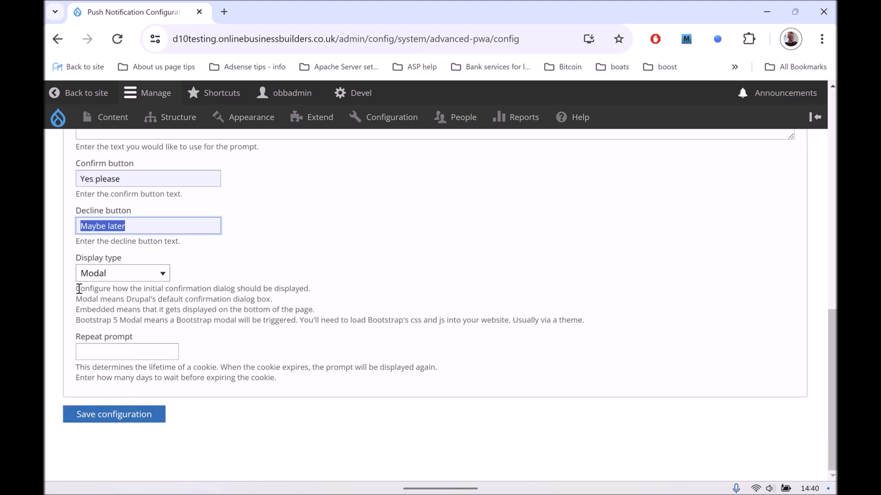
{"action": "left_click_drag", "start_coordinate": [77, 291], "coordinate": [495, 304]}
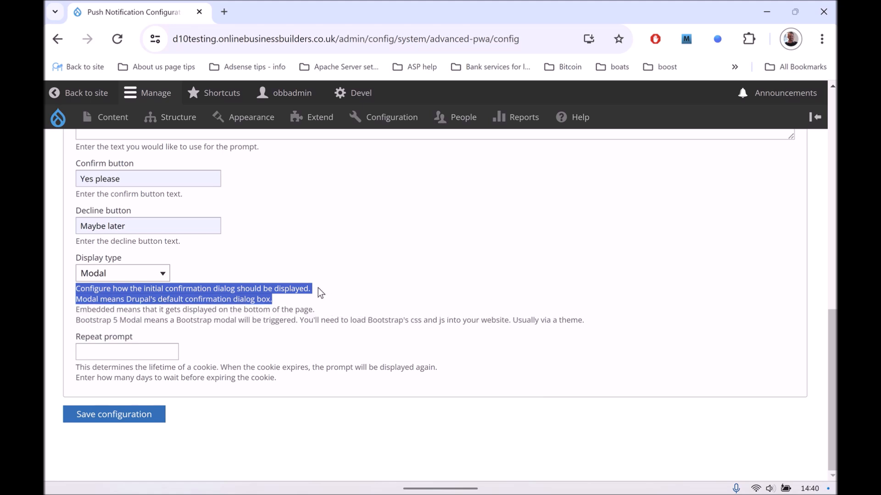
{"action": "left_click", "coordinate": [416, 310]}
{"action": "left_click", "coordinate": [120, 275]}
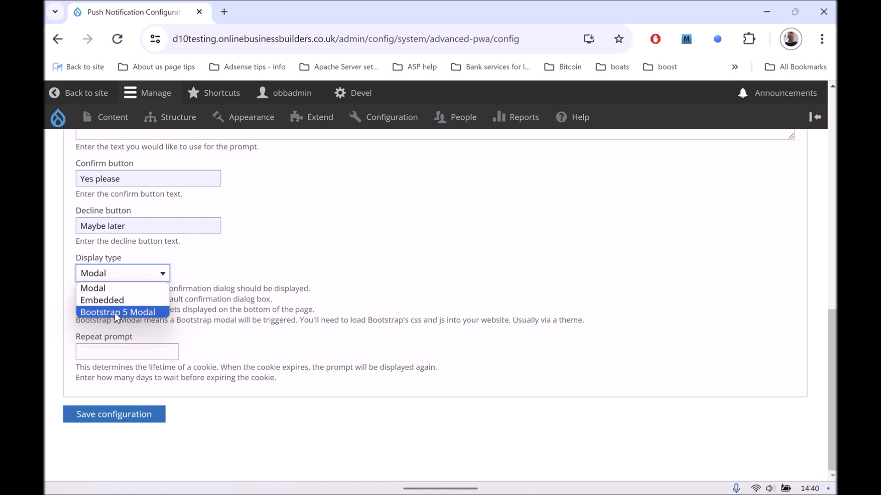
{"action": "left_click", "coordinate": [115, 313]}
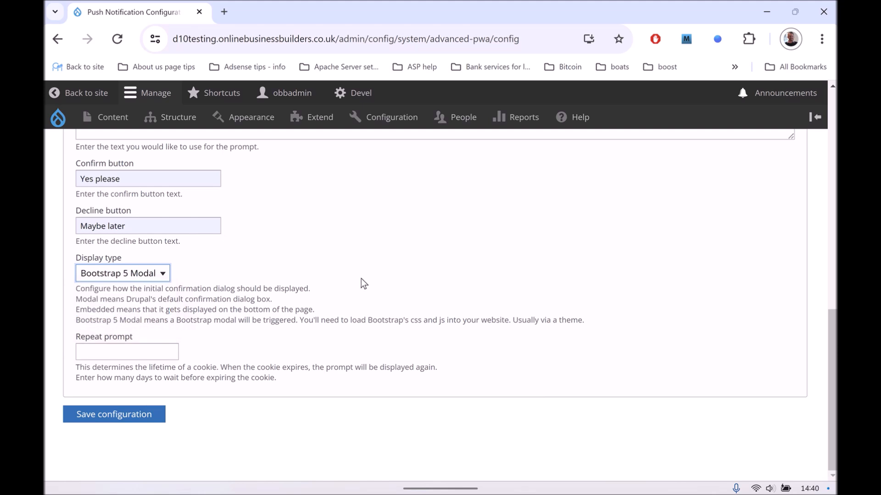
{"action": "left_click", "coordinate": [145, 275]}
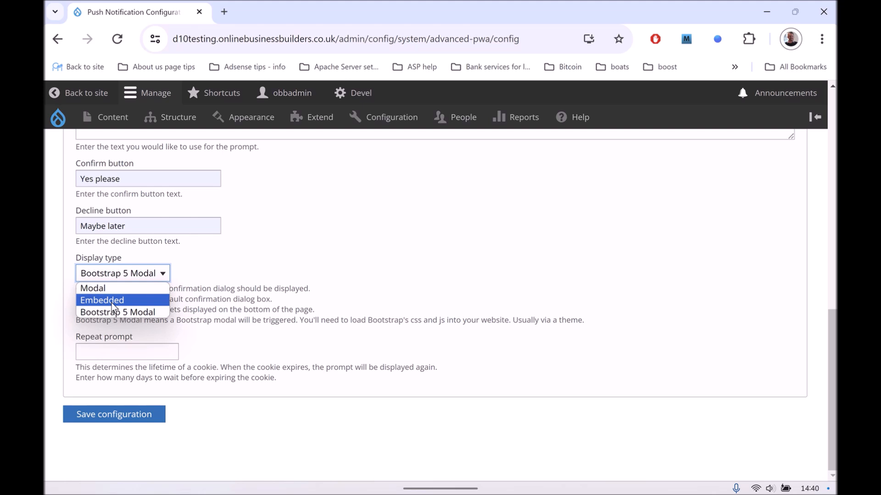
{"action": "left_click", "coordinate": [286, 358]}
Set the repeat prompt to 1 day and save the push notification configuration
{"action": "left_click", "coordinate": [123, 355]}
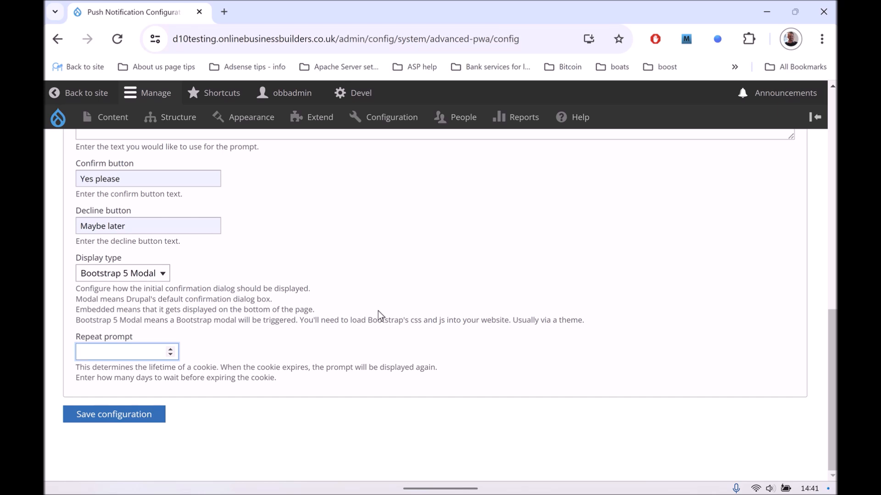
{"action": "type", "text": "1"}
{"action": "left_click", "coordinate": [119, 422]}
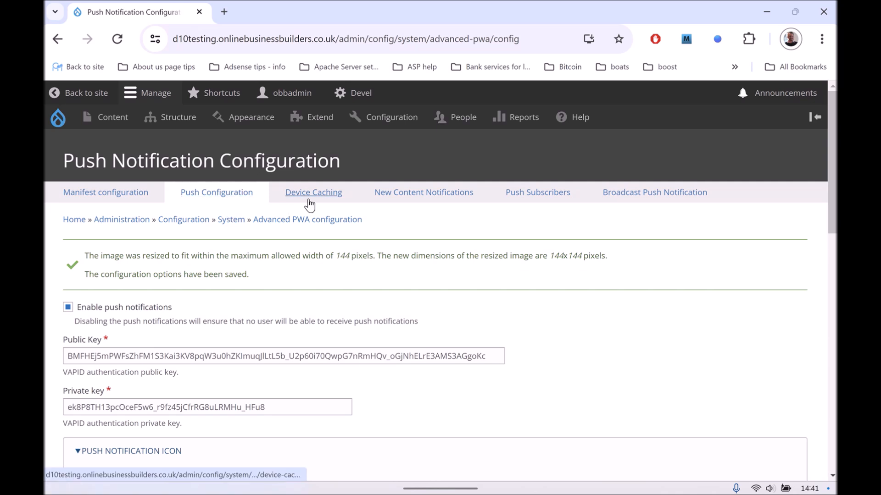
Enable device caching for the Anonymous user and Authenticated user roles on the Device Caching page
{"action": "left_click", "coordinate": [295, 193]}
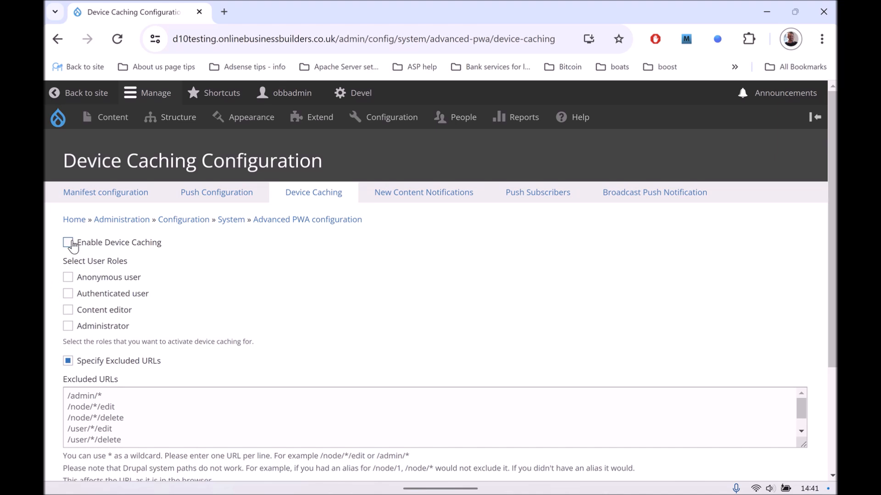
{"action": "left_click", "coordinate": [101, 248]}
{"action": "scroll", "coordinate": [166, 274], "scroll_direction": "down", "scroll_amount": 3}
{"action": "scroll", "coordinate": [164, 275], "scroll_direction": "up", "scroll_amount": 1}
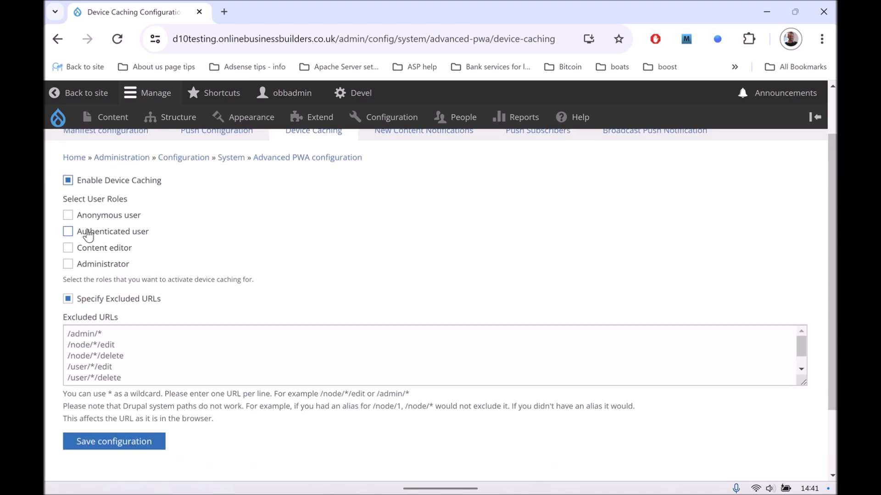
{"action": "left_click", "coordinate": [69, 216]}
{"action": "left_click", "coordinate": [68, 232]}
Check the wildcard in the excluded URLs and save the device caching configuration
{"action": "left_click_drag", "start_coordinate": [97, 334], "coordinate": [102, 334]}
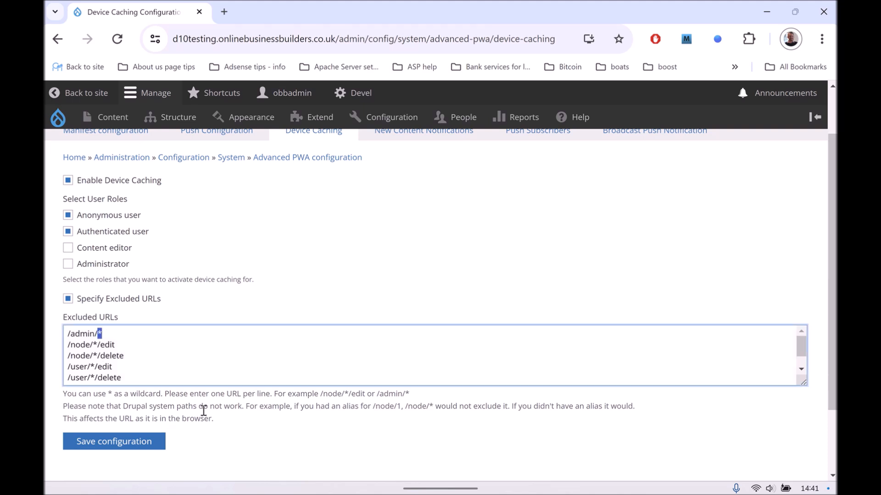
{"action": "left_click", "coordinate": [177, 372]}
{"action": "left_click", "coordinate": [123, 451]}
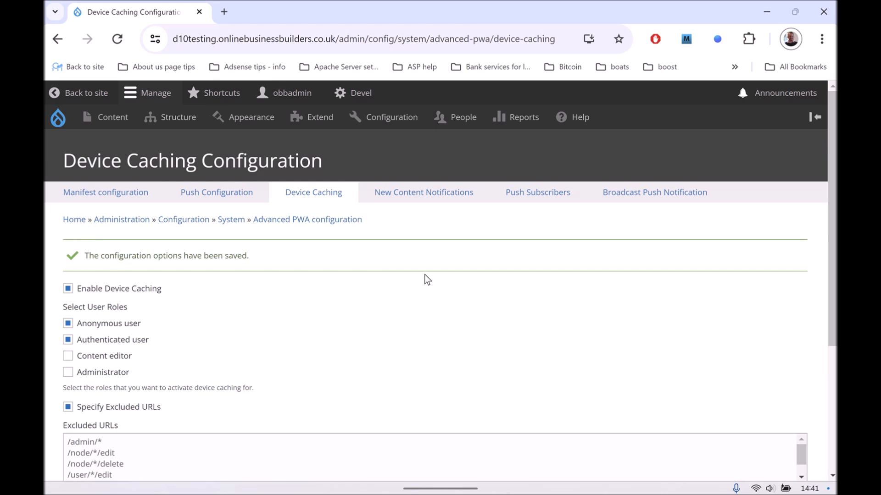
Open the New Content Notifications page to view its content type settings
{"action": "left_click", "coordinate": [411, 198]}
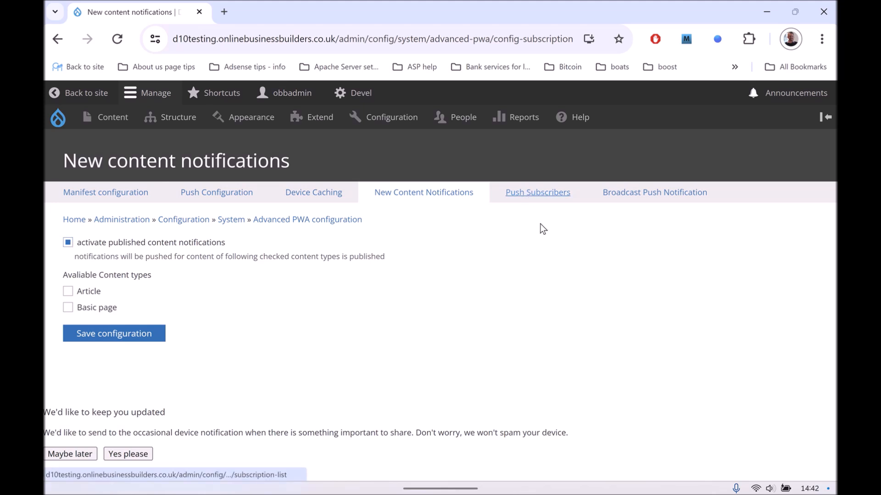
Look over the Push Subscribers page and the title, message and URL fields on the Broadcast Push Notification page
{"action": "left_click", "coordinate": [533, 193]}
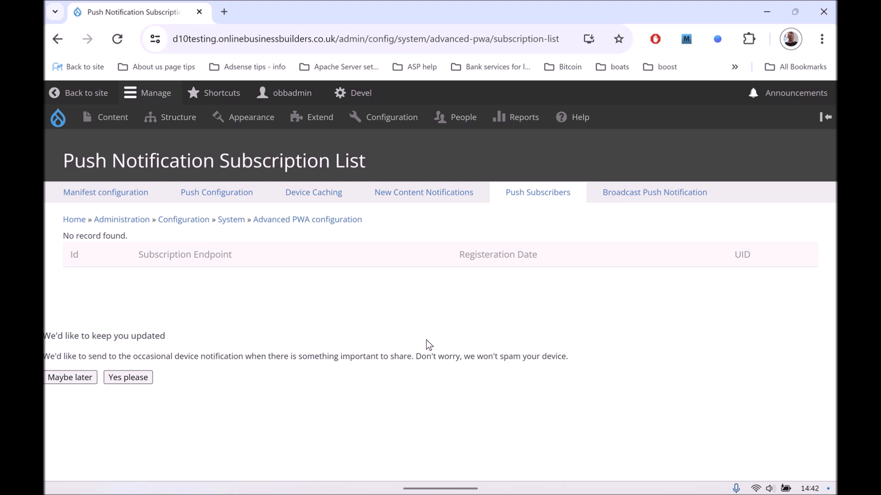
{"action": "left_click", "coordinate": [653, 196]}
{"action": "scroll", "coordinate": [471, 295], "scroll_direction": "down", "scroll_amount": 1}
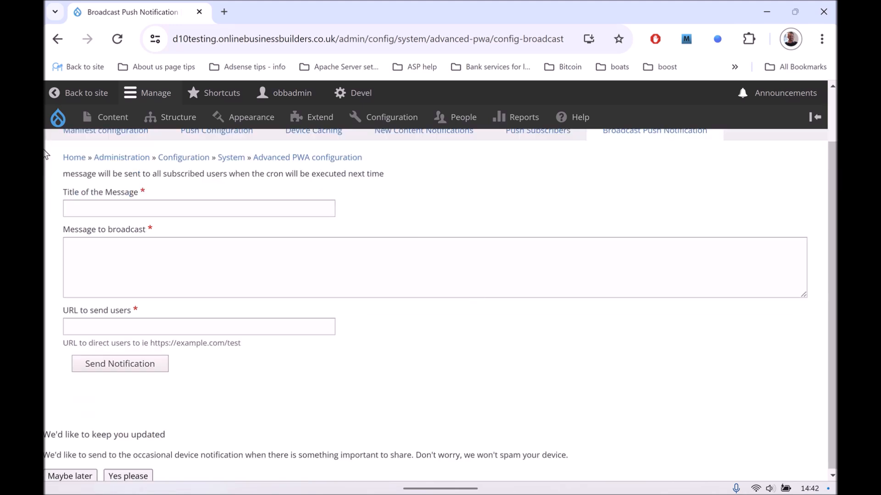
{"action": "left_click", "coordinate": [98, 202]}
{"action": "left_click", "coordinate": [98, 250]}
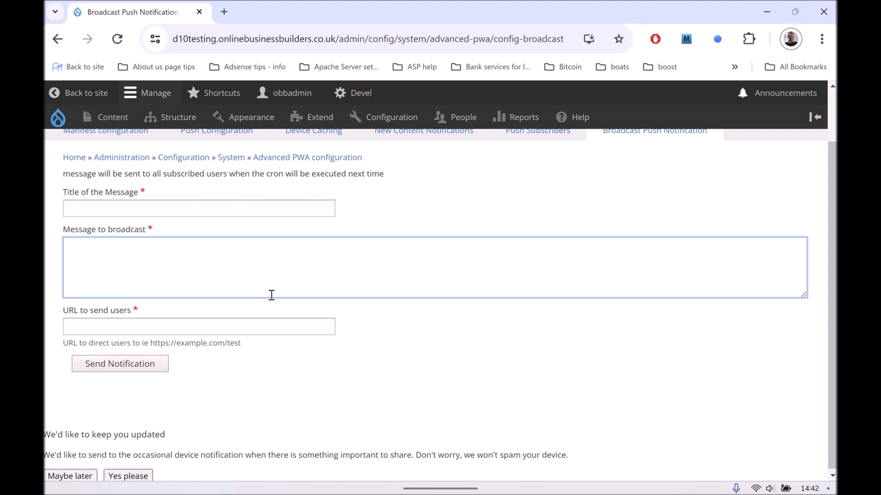
{"action": "scroll", "coordinate": [527, 326], "scroll_direction": "up", "scroll_amount": 2}
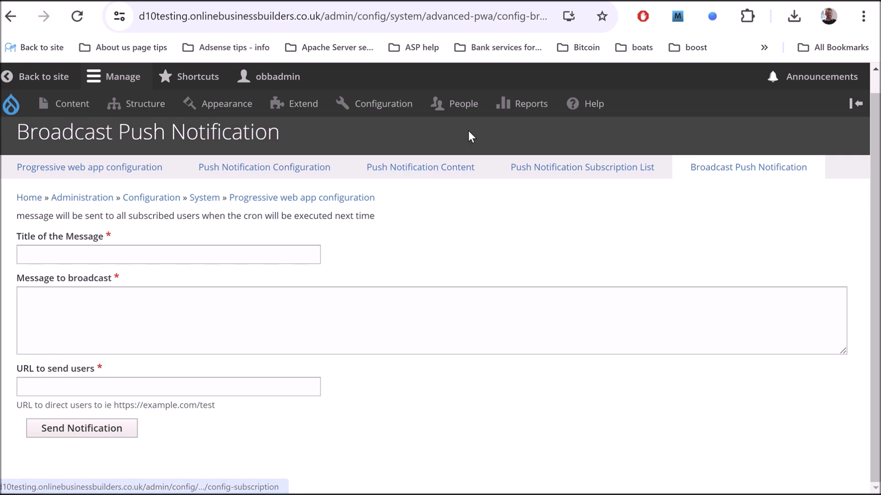
Grant the "display push notification prompt" permission to the Anonymous user and Authenticated user roles on the Permissions page
{"action": "mouse_move", "coordinate": [468, 108]}
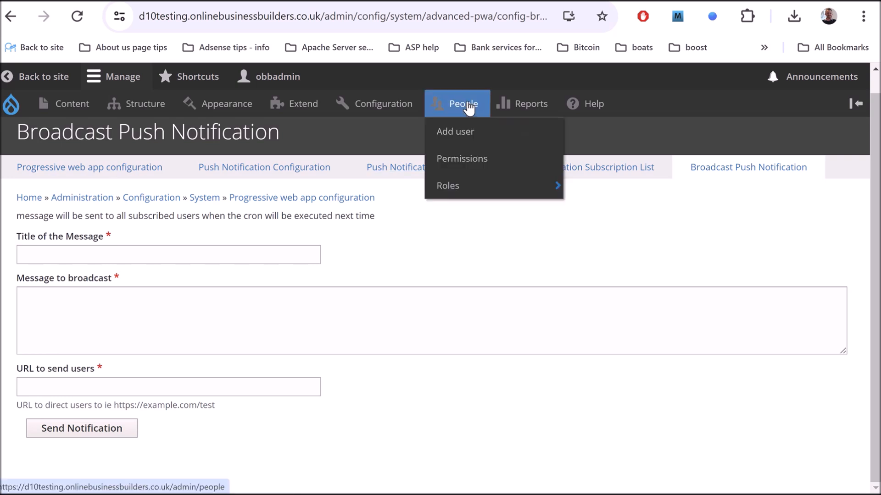
{"action": "left_click", "coordinate": [467, 165]}
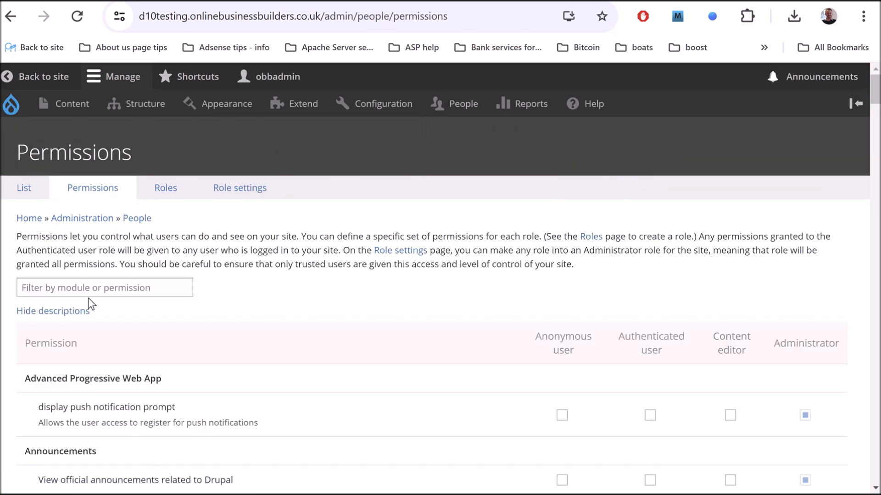
{"action": "left_click", "coordinate": [87, 290]}
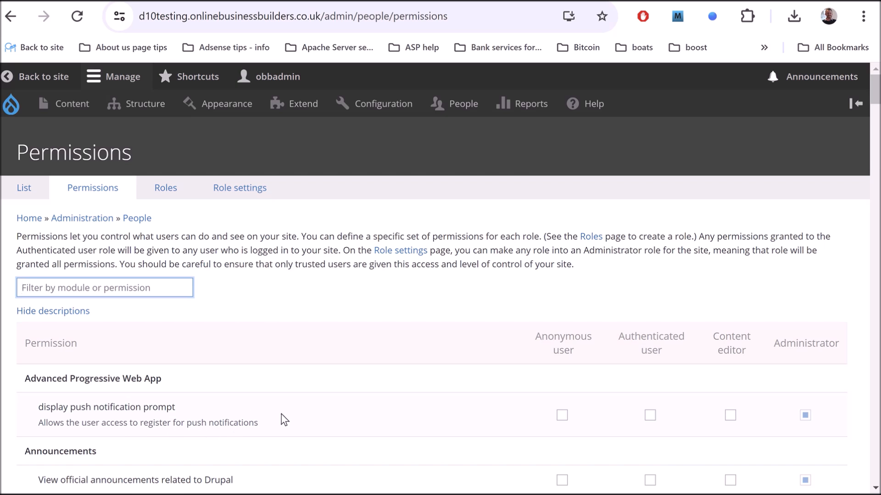
{"action": "left_click", "coordinate": [562, 416]}
{"action": "left_click", "coordinate": [648, 427]}
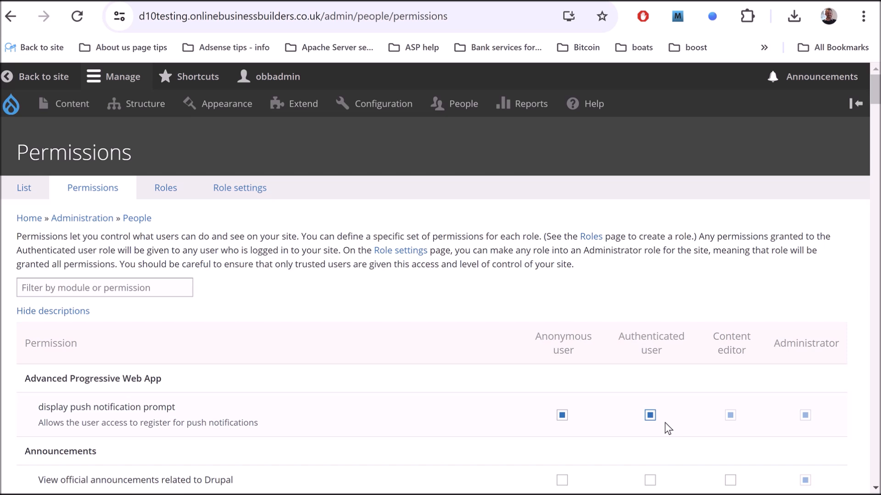
{"action": "left_click", "coordinate": [561, 418]}
{"action": "left_click", "coordinate": [562, 417]}
{"action": "left_click_drag", "start_coordinate": [875, 92], "coordinate": [875, 477]}
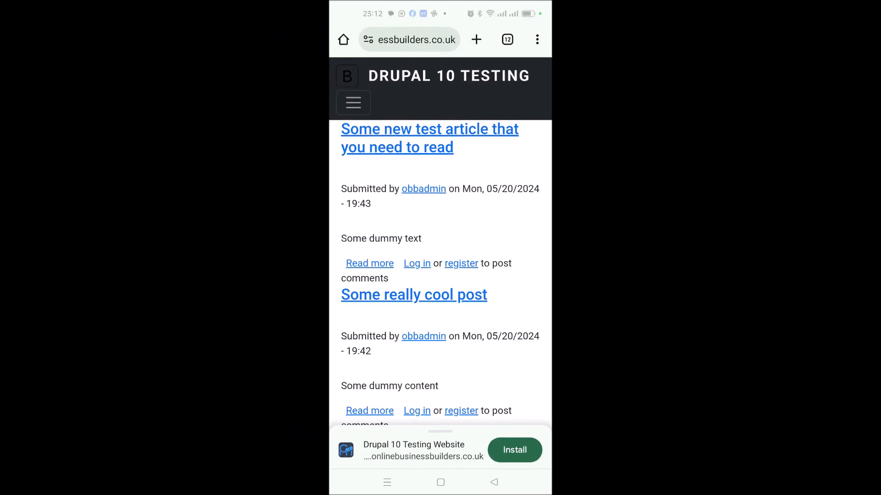
On the phone, scroll through the site and expand its install prompt to view the app description and screenshots
{"action": "scroll", "coordinate": [527, 334], "scroll_direction": "down", "scroll_amount": 4}
{"action": "scroll", "coordinate": [531, 322], "scroll_direction": "down", "scroll_amount": 1}
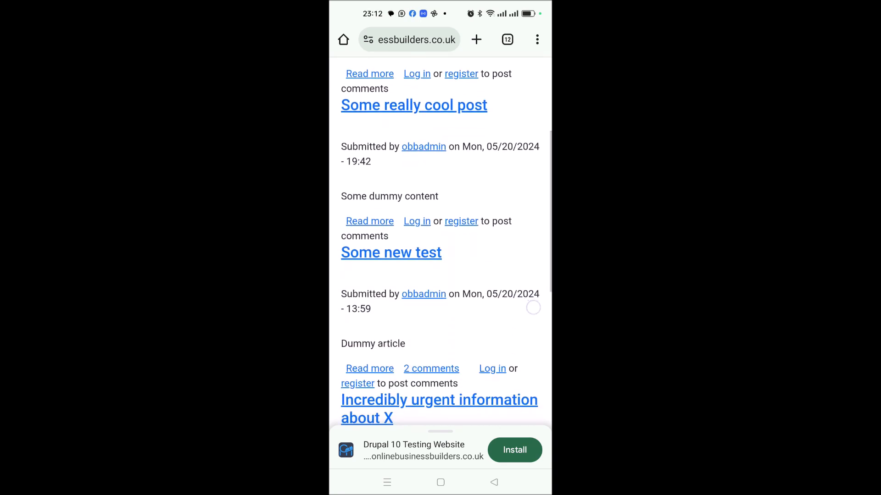
{"action": "left_click_drag", "start_coordinate": [450, 429], "coordinate": [475, 239]}
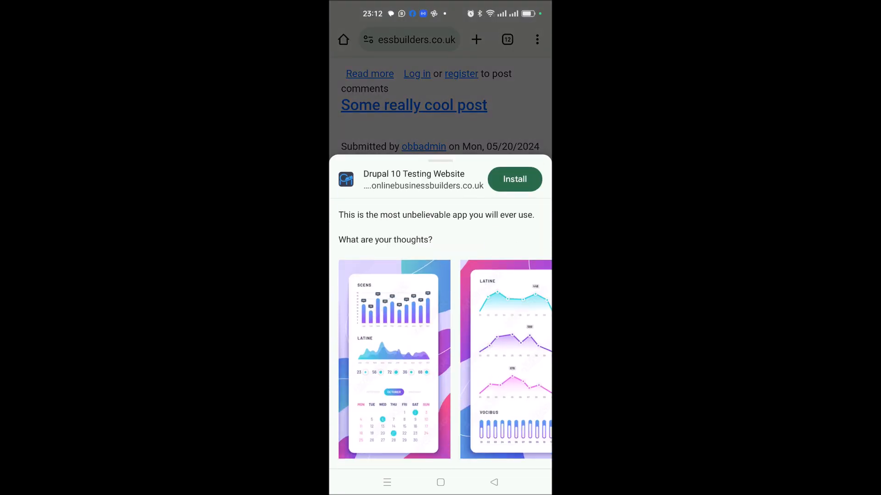
{"action": "left_click_drag", "start_coordinate": [515, 362], "coordinate": [454, 368]}
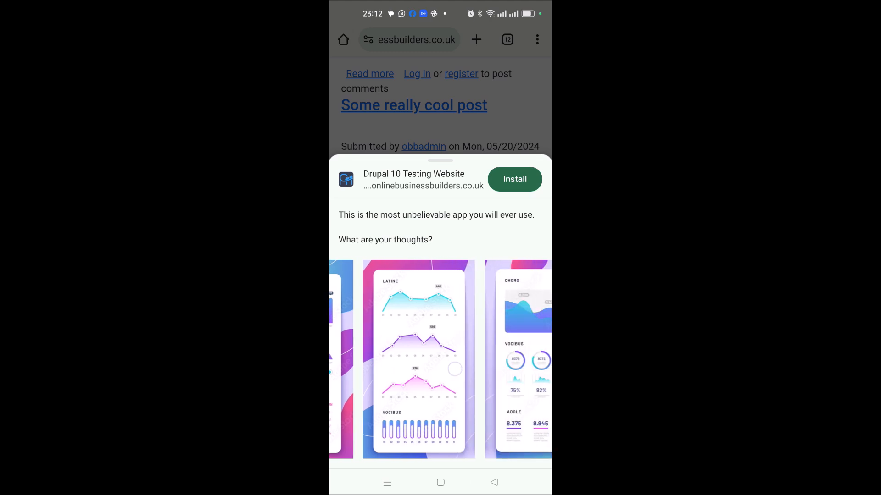
{"action": "mouse_move", "coordinate": [518, 364]}
{"action": "left_mouse_down"}
{"action": "mouse_move", "coordinate": [426, 369]}
{"action": "mouse_move", "coordinate": [523, 368]}
{"action": "left_mouse_up"}
{"action": "left_click_drag", "start_coordinate": [431, 370], "coordinate": [504, 368]}
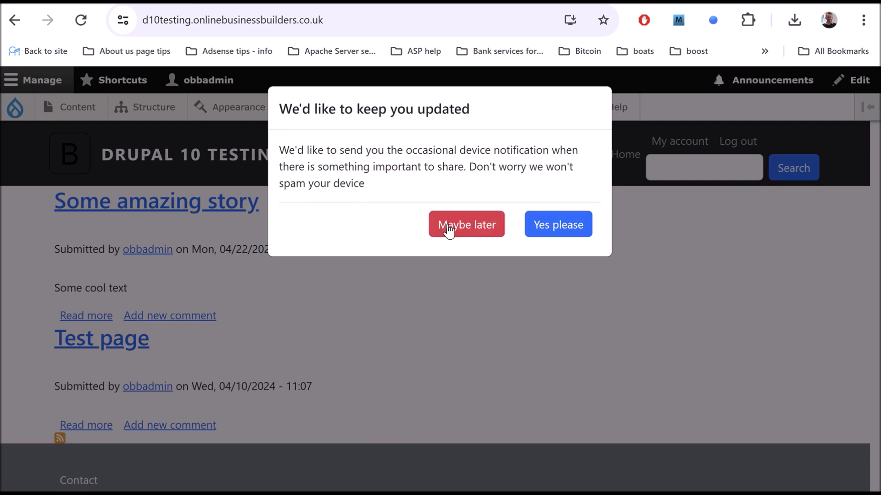
Accept the site's "We'd like to keep you updated" prompt and allow its notifications in the browser
{"action": "left_click", "coordinate": [558, 235]}
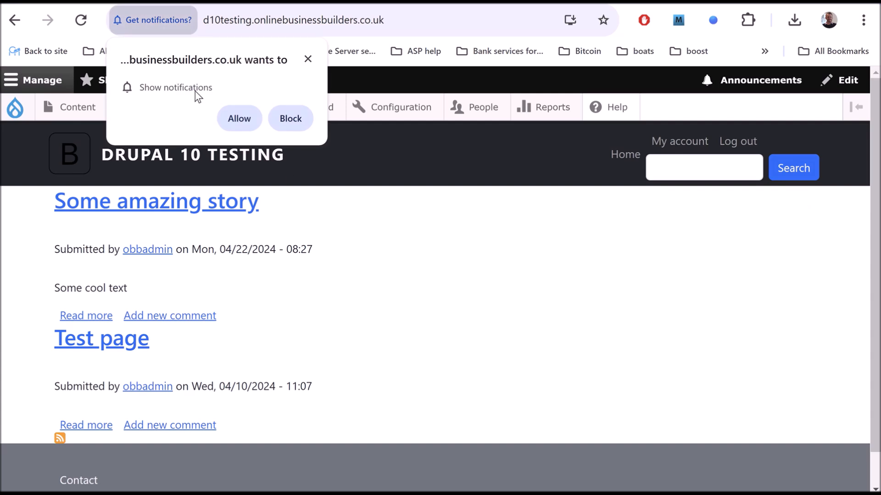
{"action": "mouse_move", "coordinate": [321, 120]}
{"action": "left_click", "coordinate": [235, 120]}
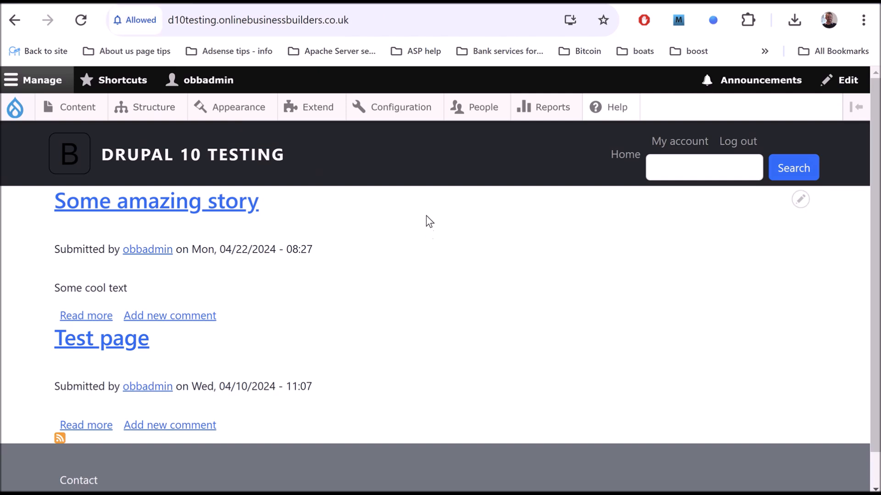
Open the Push Notification Subscription List in the Advanced PWA settings and review the subscribed endpoints
{"action": "mouse_move", "coordinate": [417, 113]}
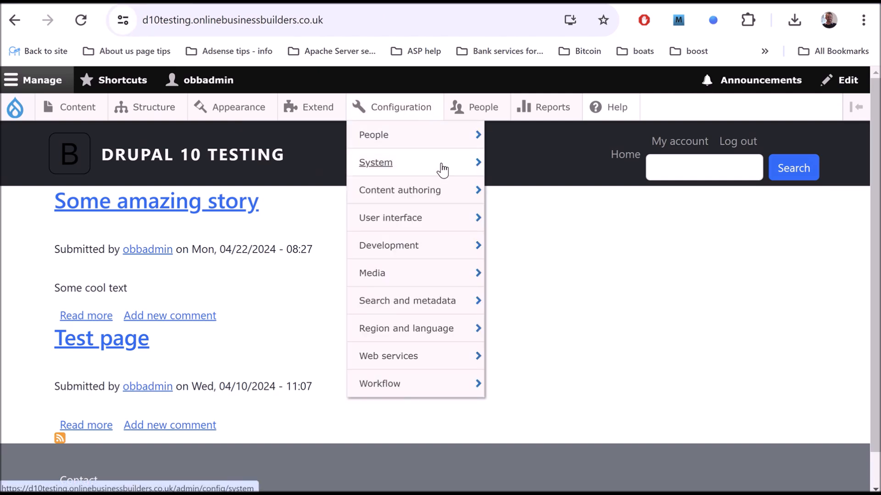
{"action": "mouse_move", "coordinate": [443, 170]}
{"action": "left_click", "coordinate": [582, 193]}
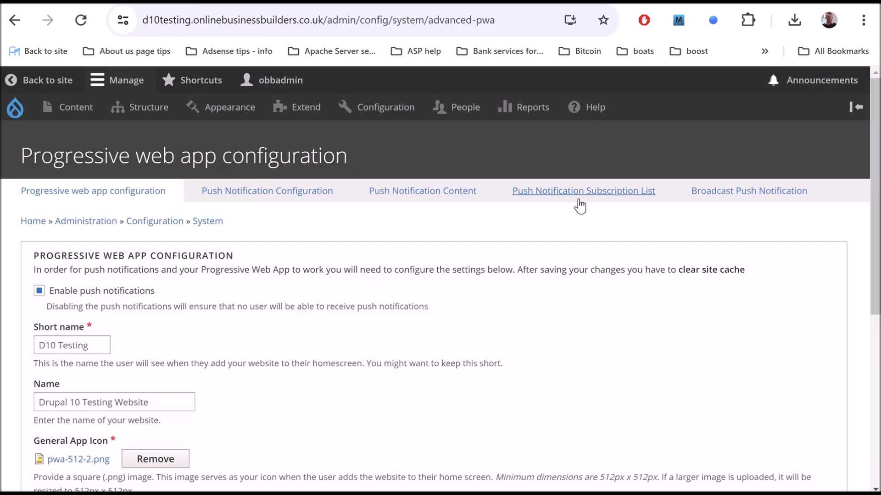
{"action": "left_click", "coordinate": [579, 204]}
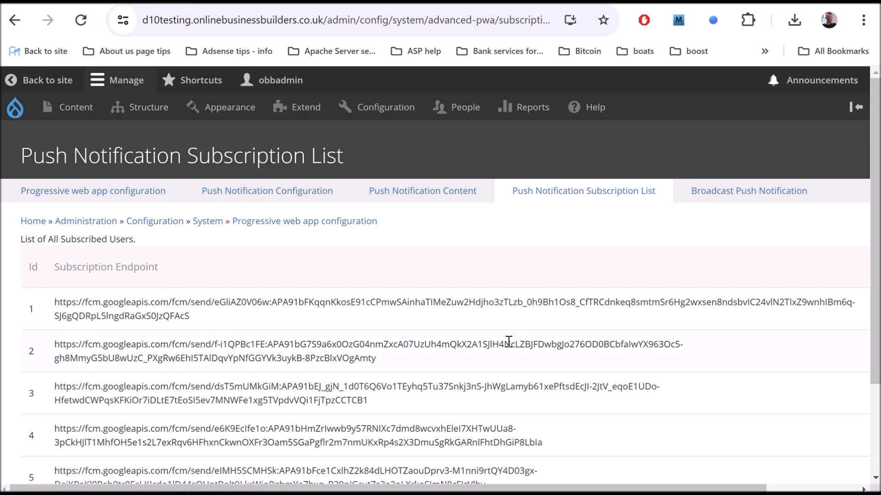
{"action": "scroll", "coordinate": [509, 342], "scroll_direction": "down", "scroll_amount": 4}
{"action": "scroll", "coordinate": [459, 339], "scroll_direction": "up", "scroll_amount": 4}
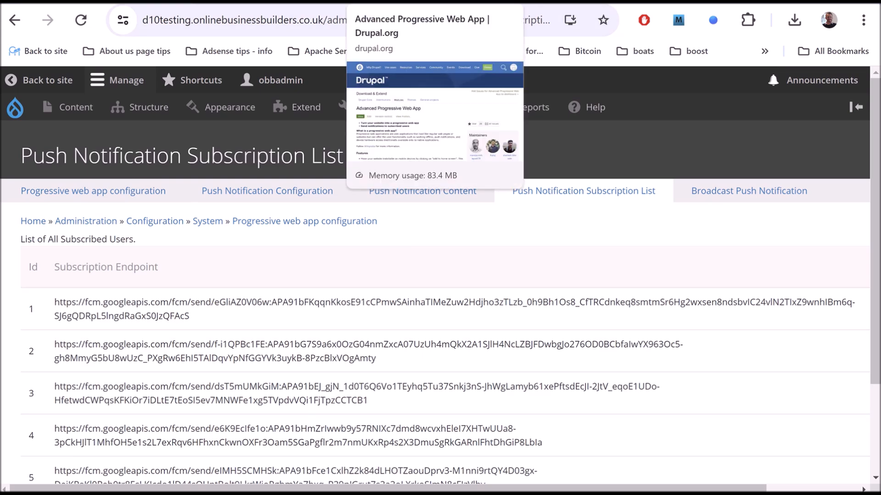
Switch to the Edge window showing the site logged out and accept its notification prompt
{"action": "key", "text": "alt+Tab"}
{"action": "key", "text": "alt+Tab"}
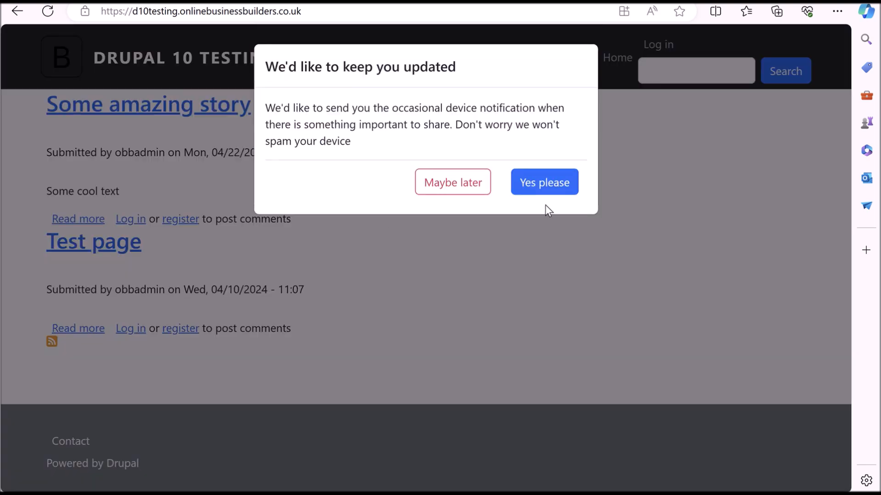
{"action": "left_click", "coordinate": [545, 183]}
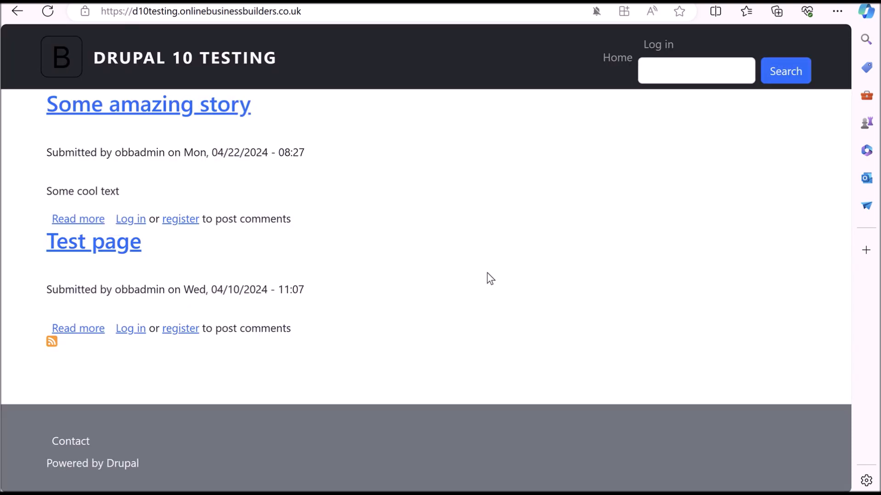
Return to the subscription list in Chrome and examine the endpoints with their registration dates and UIDs
{"action": "key", "text": "alt+Tab"}
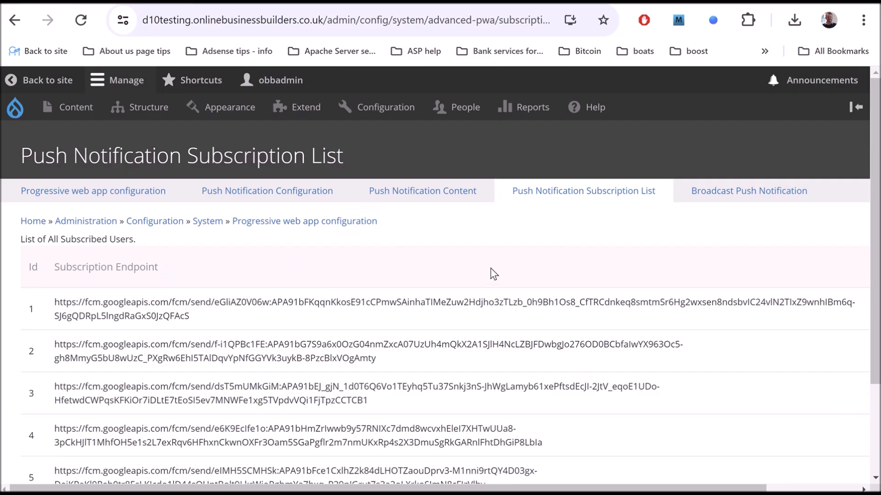
{"action": "scroll", "coordinate": [495, 274], "scroll_direction": "down", "scroll_amount": 3}
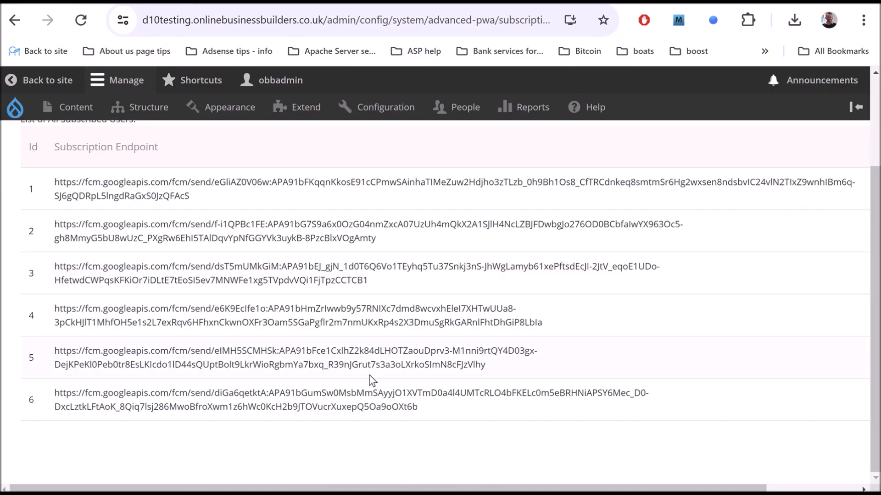
{"action": "left_click_drag", "start_coordinate": [679, 489], "coordinate": [825, 489]}
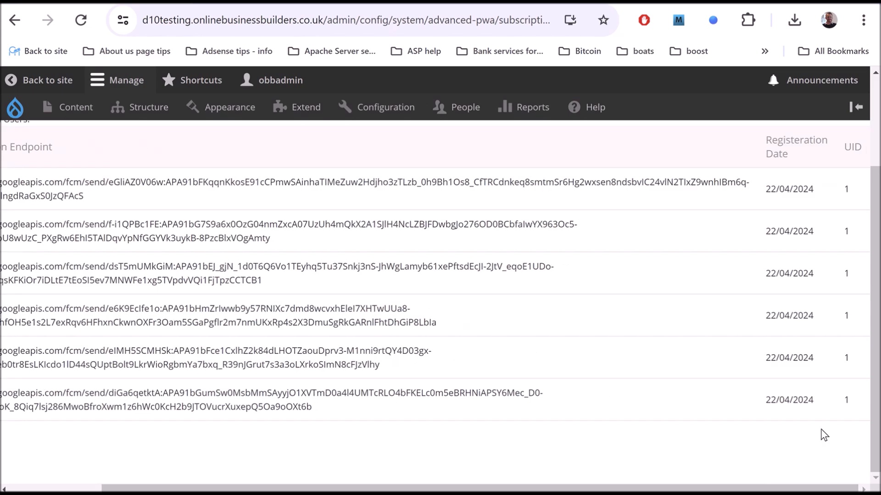
{"action": "scroll", "coordinate": [775, 418], "scroll_direction": "up", "scroll_amount": 1}
{"action": "scroll", "coordinate": [775, 418], "scroll_direction": "up", "scroll_amount": 2}
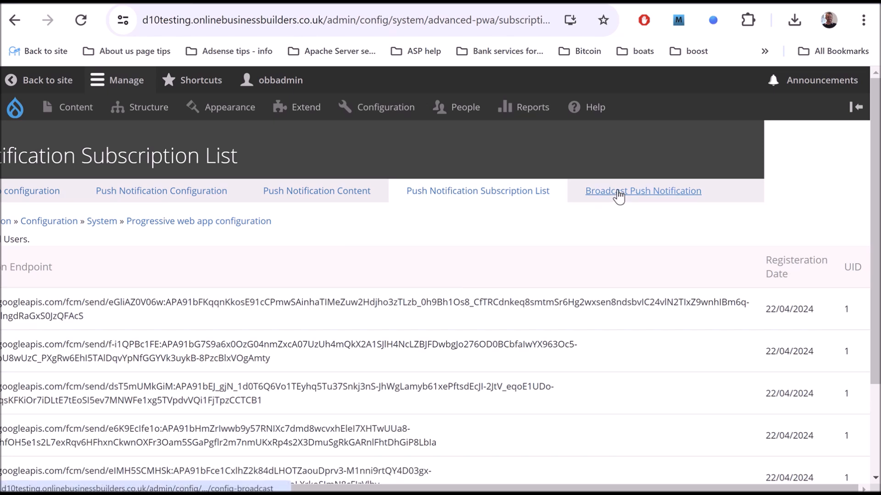
{"action": "left_click", "coordinate": [618, 194]}
{"action": "left_click", "coordinate": [40, 278]}
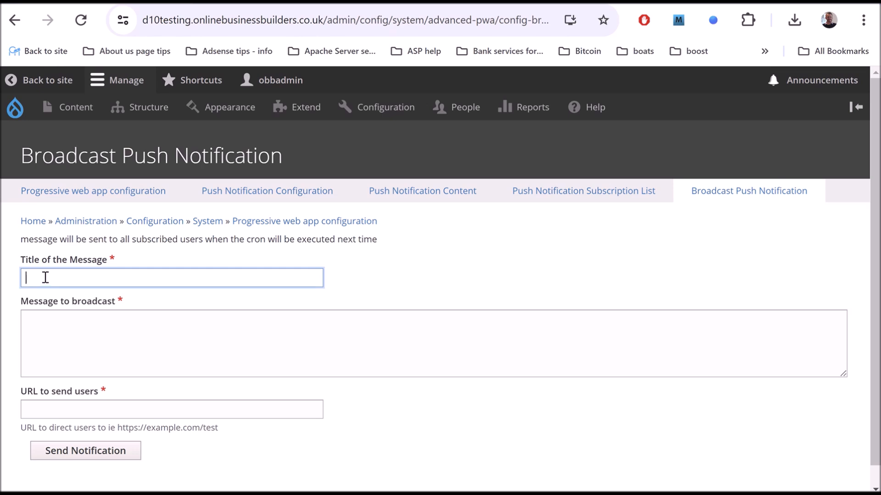
{"action": "type", "text": "Some title"}
{"action": "key", "text": "Tab"}
{"action": "type", "text": "Some really cool message you can't live without."}
{"action": "key", "text": "Tab"}
{"action": "key", "text": "Down"}
{"action": "key", "text": "Down"}
{"action": "key", "text": "Return"}
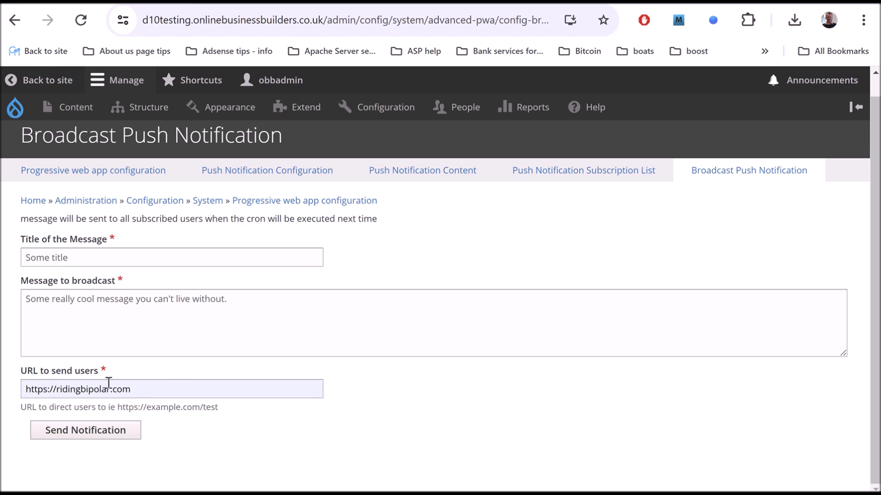
{"action": "left_click", "coordinate": [63, 434]}
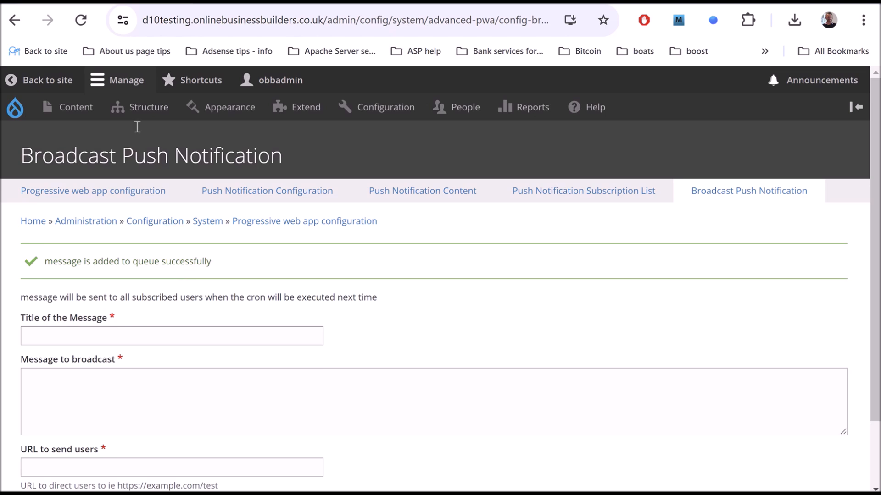
{"action": "mouse_move", "coordinate": [14, 110]}
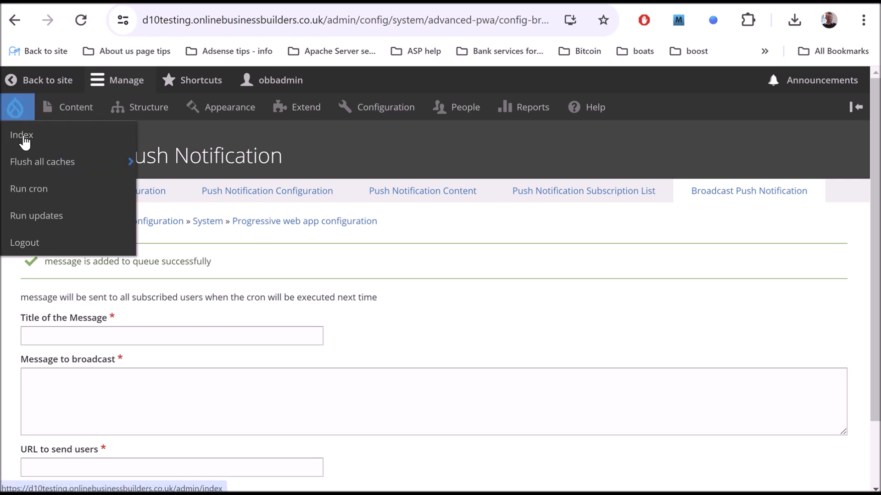
{"action": "left_click", "coordinate": [23, 196]}
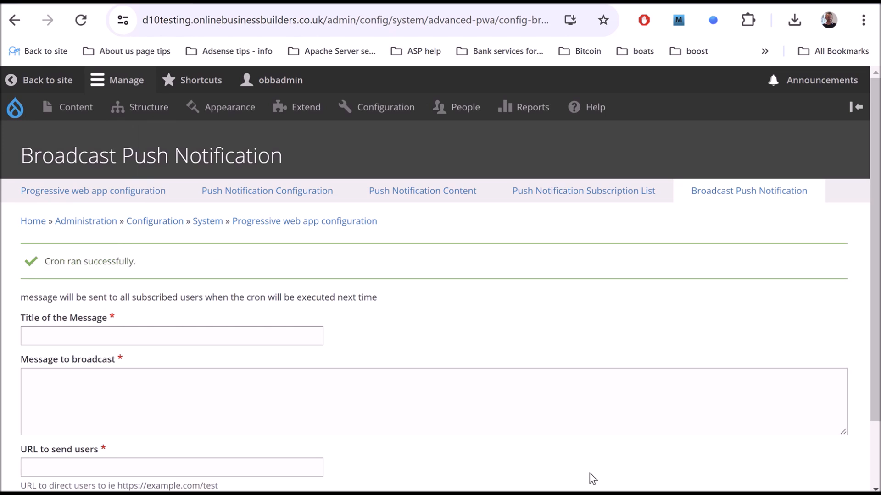
Expand the broadcast's notification in the Windows notification centre to read it, and dismiss it
{"action": "key", "text": "super+n"}
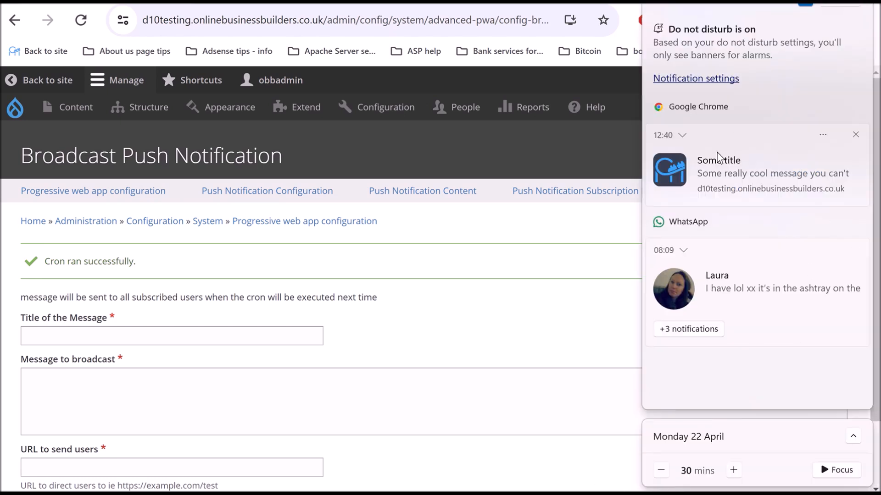
{"action": "left_click", "coordinate": [682, 137]}
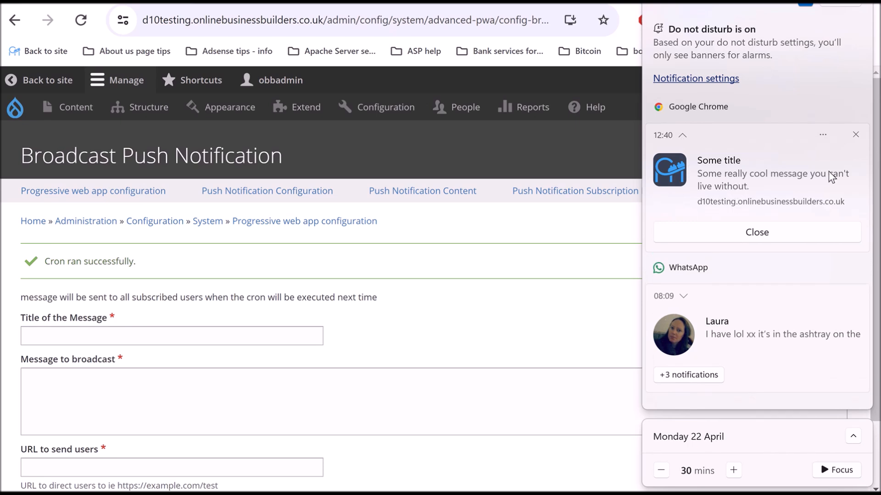
{"action": "left_click", "coordinate": [855, 134]}
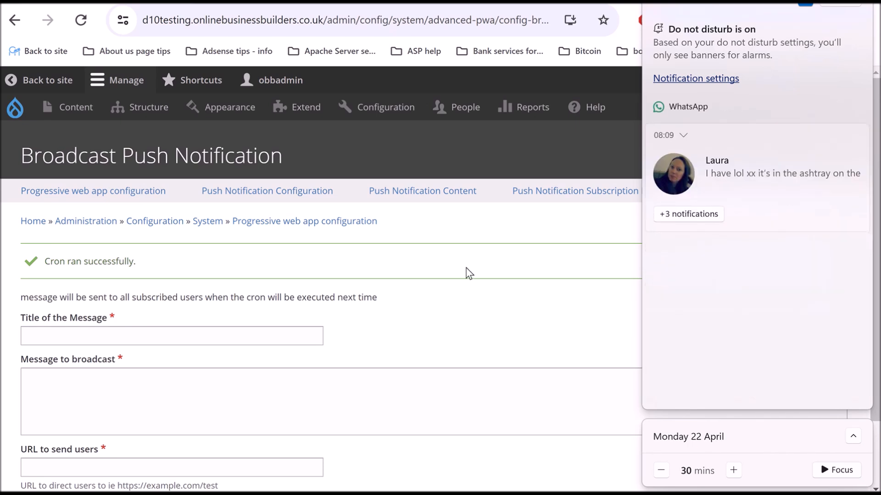
{"action": "left_click", "coordinate": [466, 269]}
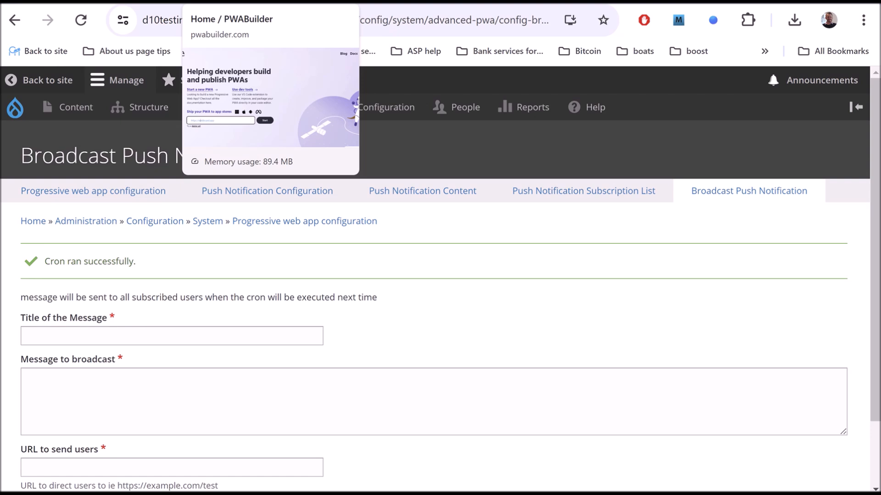
Switch to the PWABuilder site, test its demo URL and review the manifest, service worker and app capabilities sections of the report
{"action": "left_click", "coordinate": [239, 2]}
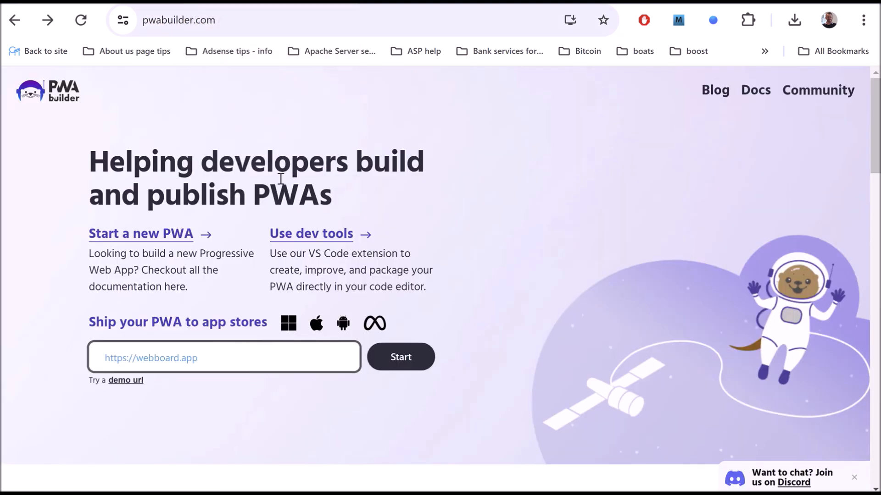
{"action": "left_click", "coordinate": [126, 383]}
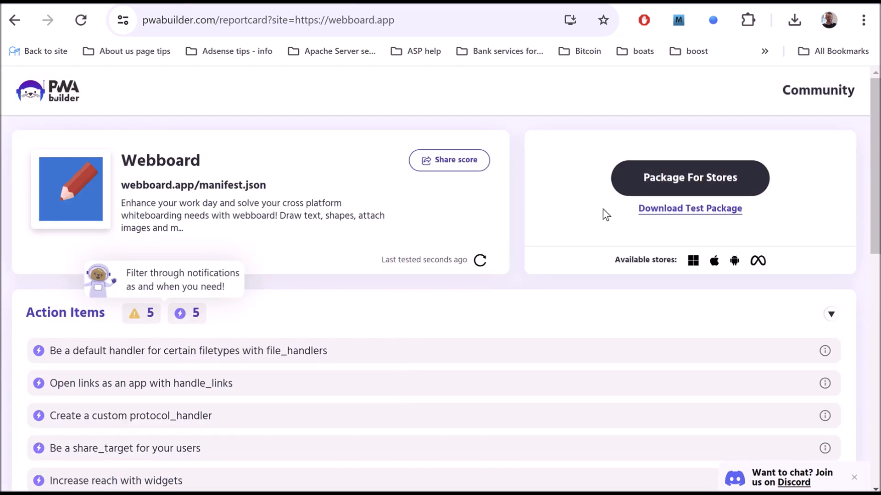
{"action": "scroll", "coordinate": [497, 264], "scroll_direction": "down", "scroll_amount": 10}
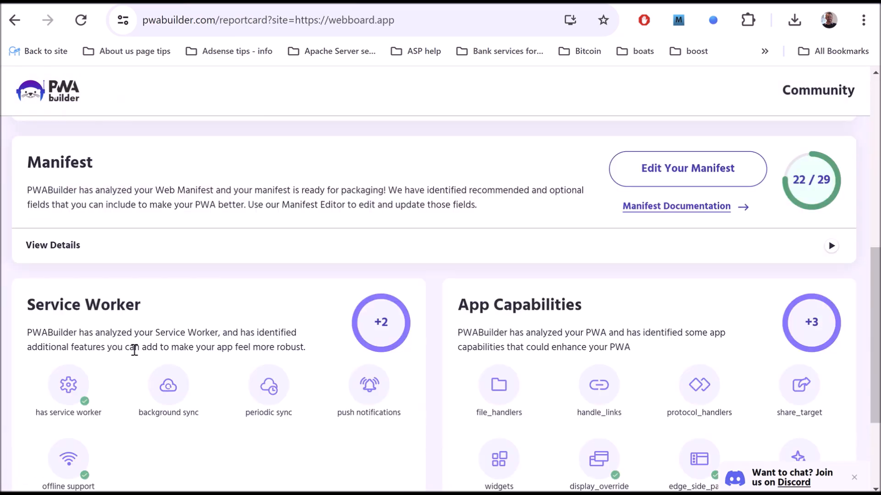
{"action": "scroll", "coordinate": [231, 365], "scroll_direction": "down", "scroll_amount": 3}
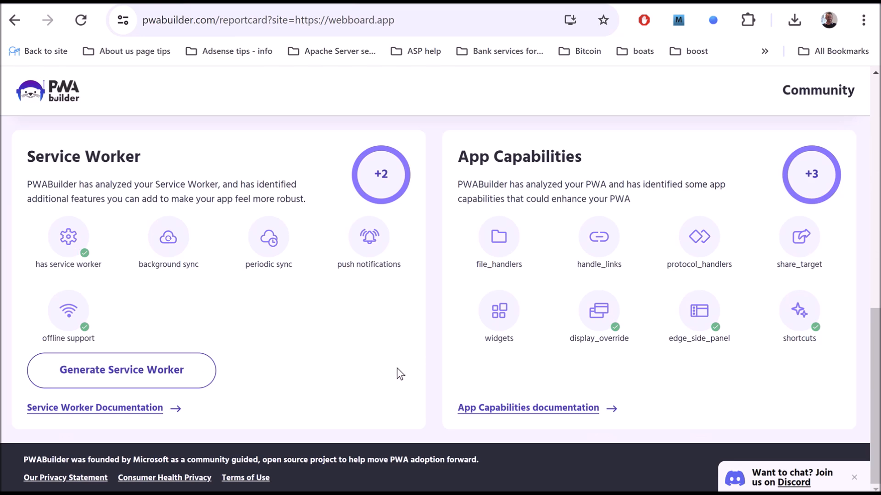
{"action": "scroll", "coordinate": [397, 372], "scroll_direction": "up", "scroll_amount": 13}
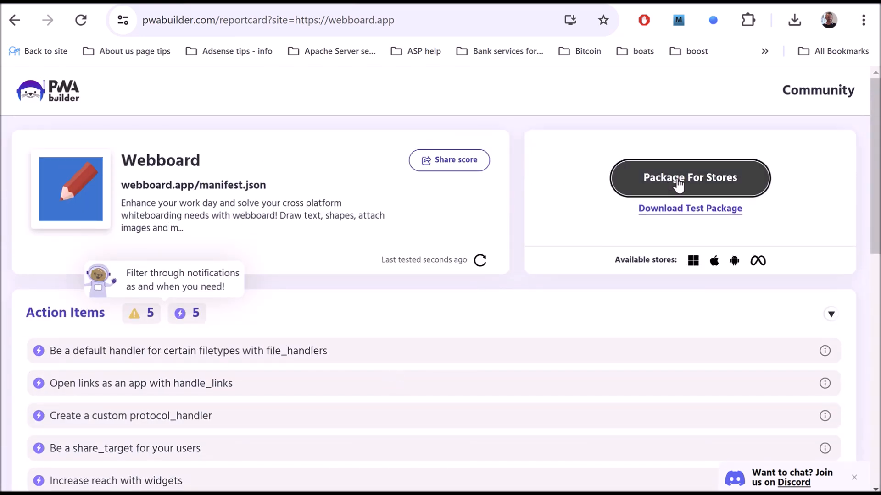
Start packaging the Webboard demo for app stores and open the package options for Android
{"action": "left_click", "coordinate": [677, 182]}
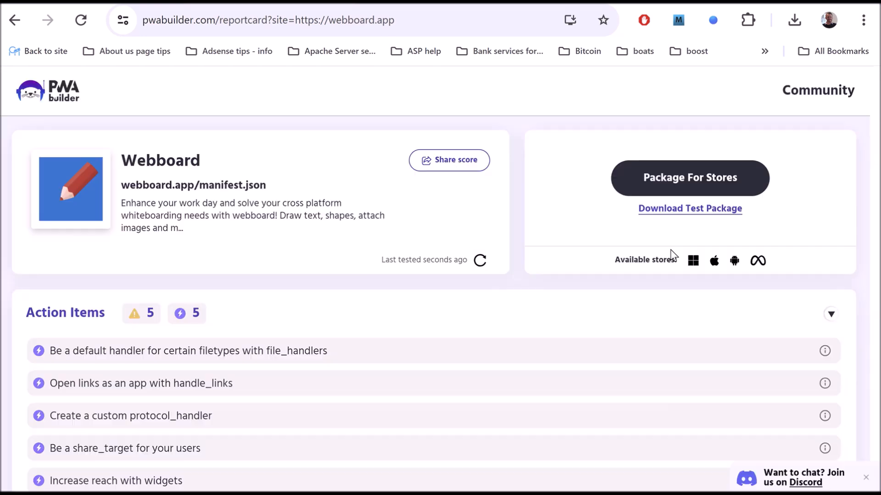
{"action": "mouse_move", "coordinate": [670, 253]}
{"action": "left_mouse_down"}
{"action": "mouse_move", "coordinate": [671, 367]}
{"action": "mouse_move", "coordinate": [665, 246]}
{"action": "left_mouse_up"}
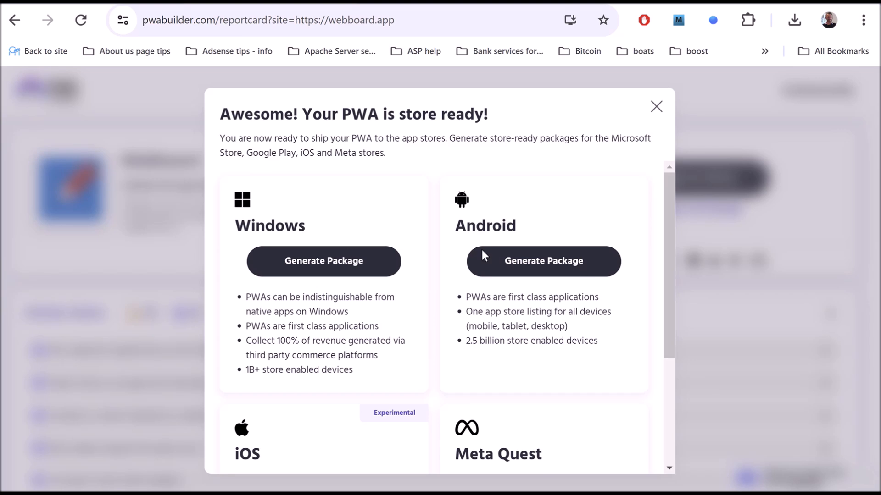
{"action": "left_click", "coordinate": [555, 270]}
Review the package ID and app name in the Google Play options and request the Android package download
{"action": "scroll", "coordinate": [400, 242], "scroll_direction": "down", "scroll_amount": 2}
{"action": "scroll", "coordinate": [395, 240], "scroll_direction": "up", "scroll_amount": 2}
{"action": "left_click_drag", "start_coordinate": [357, 277], "coordinate": [165, 280]}
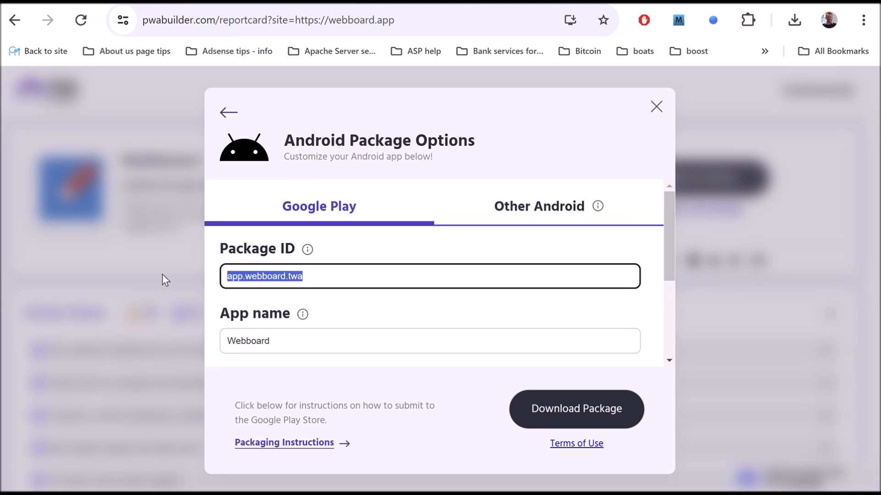
{"action": "left_click_drag", "start_coordinate": [314, 336], "coordinate": [221, 334]}
{"action": "left_click", "coordinate": [294, 345]}
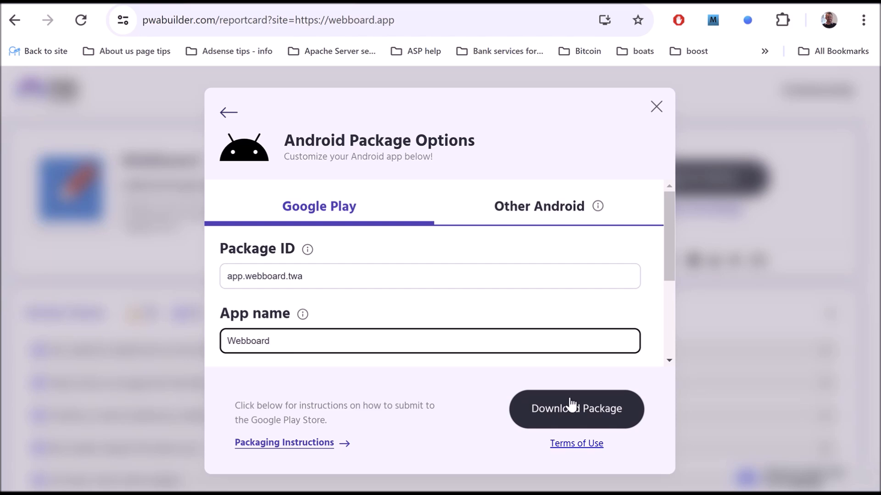
{"action": "left_click", "coordinate": [574, 415]}
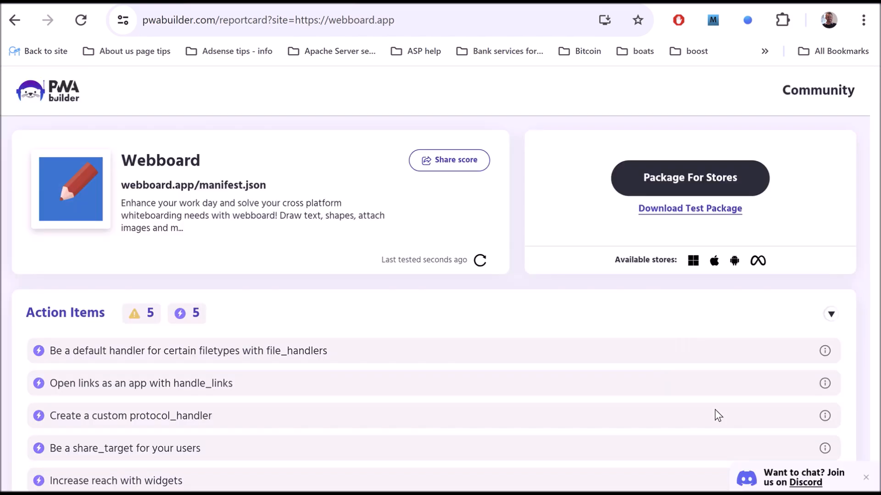